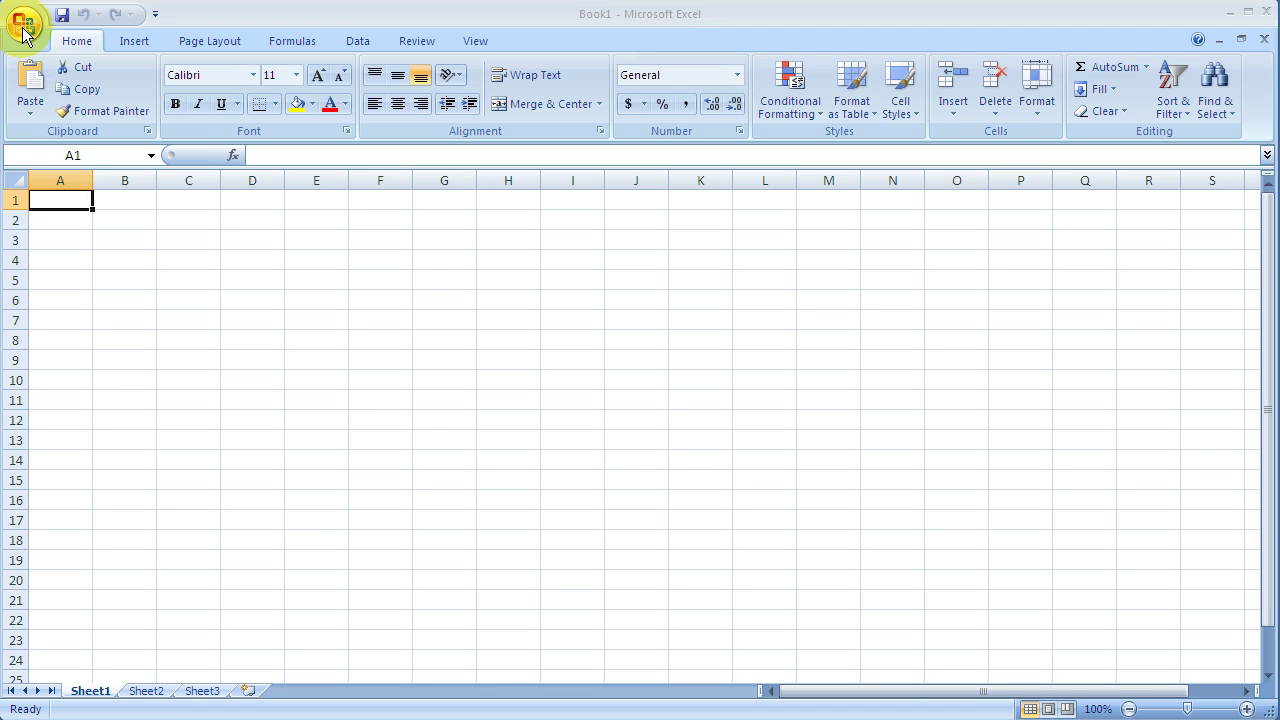
Look over the workbook saving and printing commands and the Popular settings in Excel Options
{"action": "left_click", "coordinate": [23, 30]}
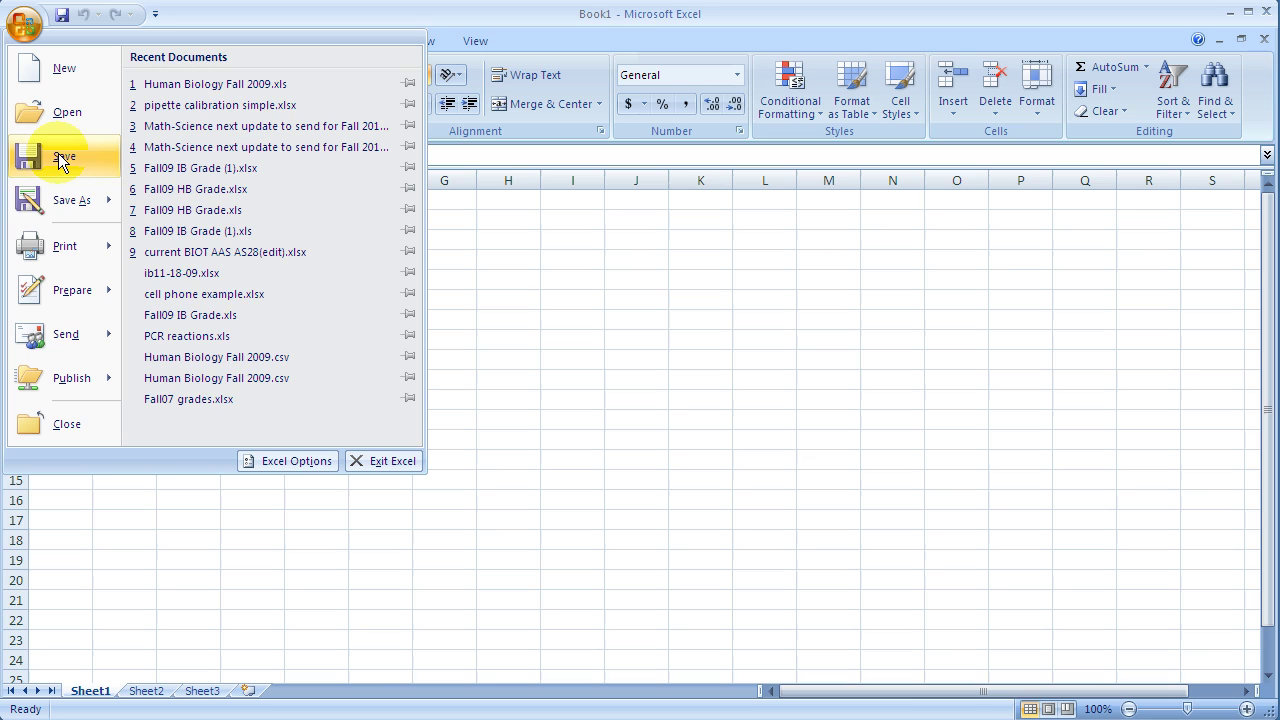
{"action": "mouse_move", "coordinate": [106, 203]}
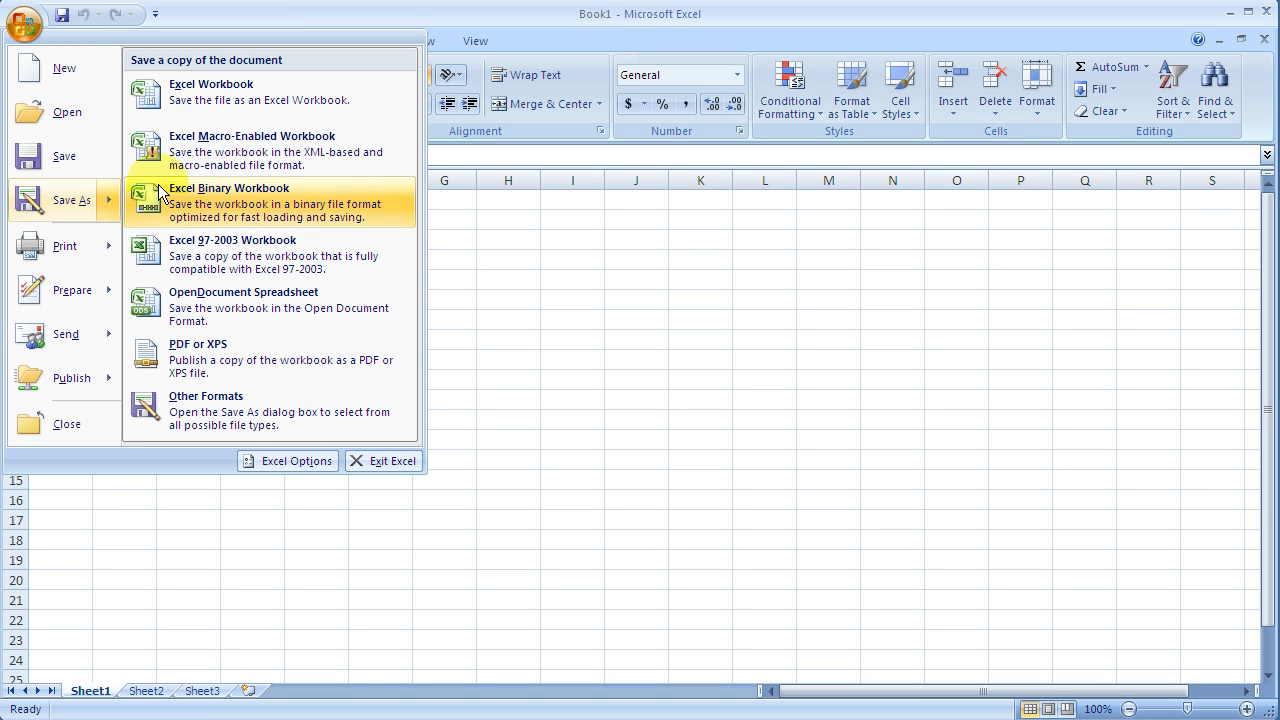
{"action": "mouse_move", "coordinate": [86, 250]}
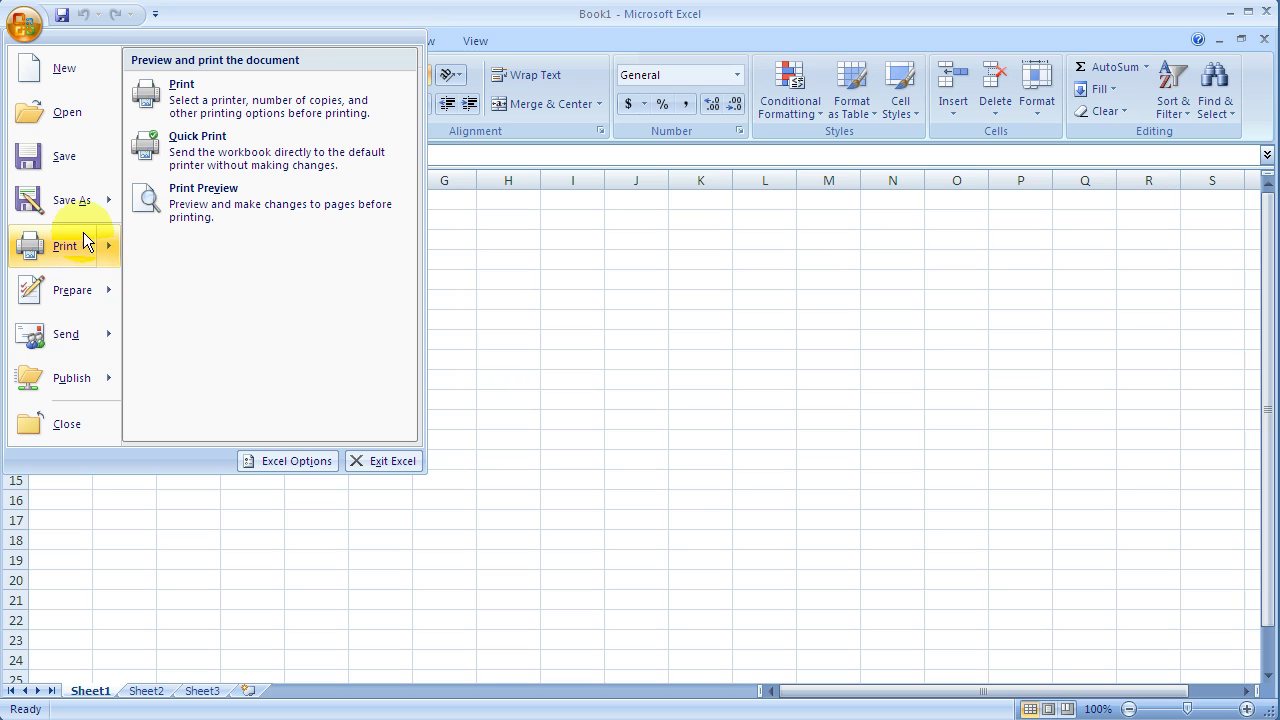
{"action": "left_click", "coordinate": [305, 462]}
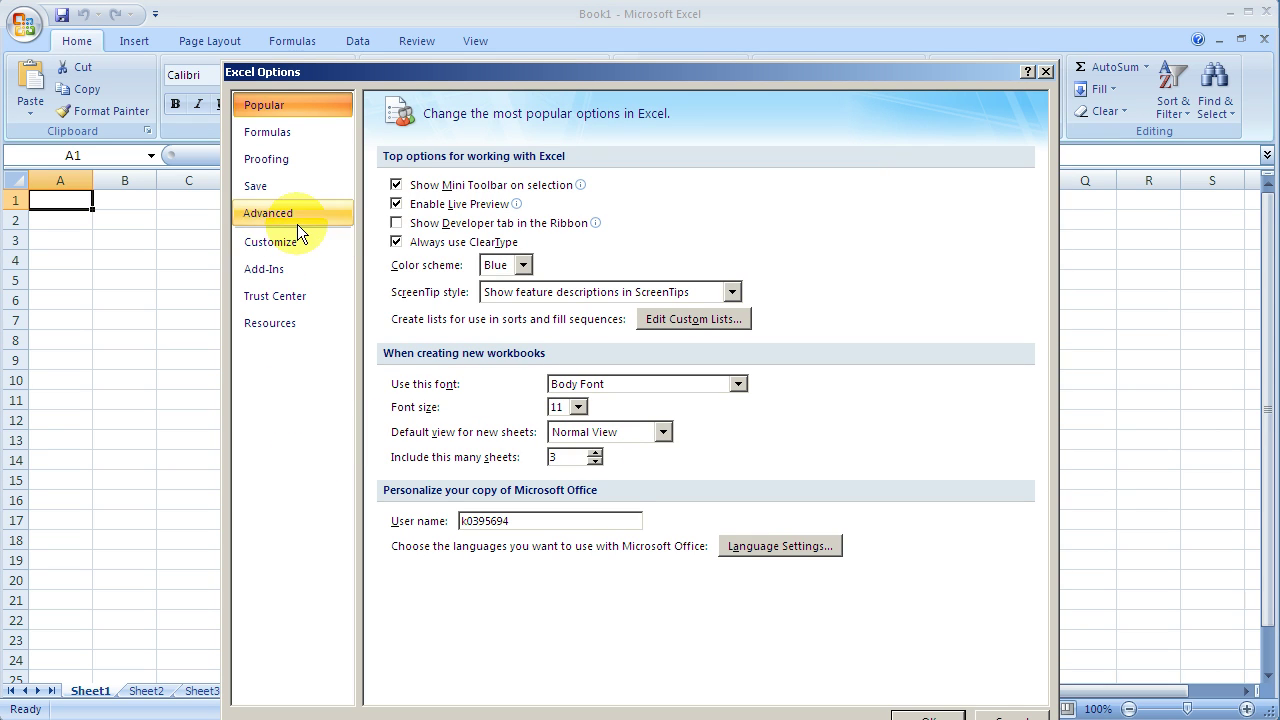
{"action": "left_click_drag", "start_coordinate": [603, 73], "coordinate": [596, 32]}
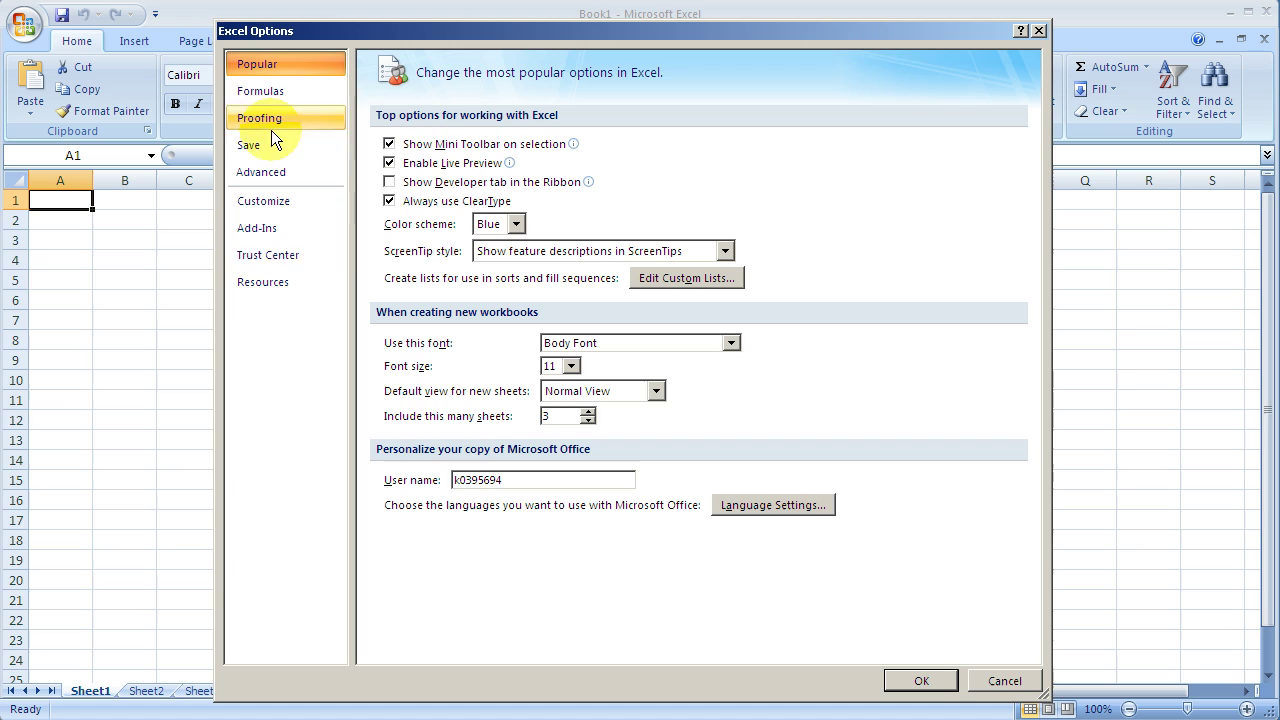
{"action": "left_click", "coordinate": [921, 681]}
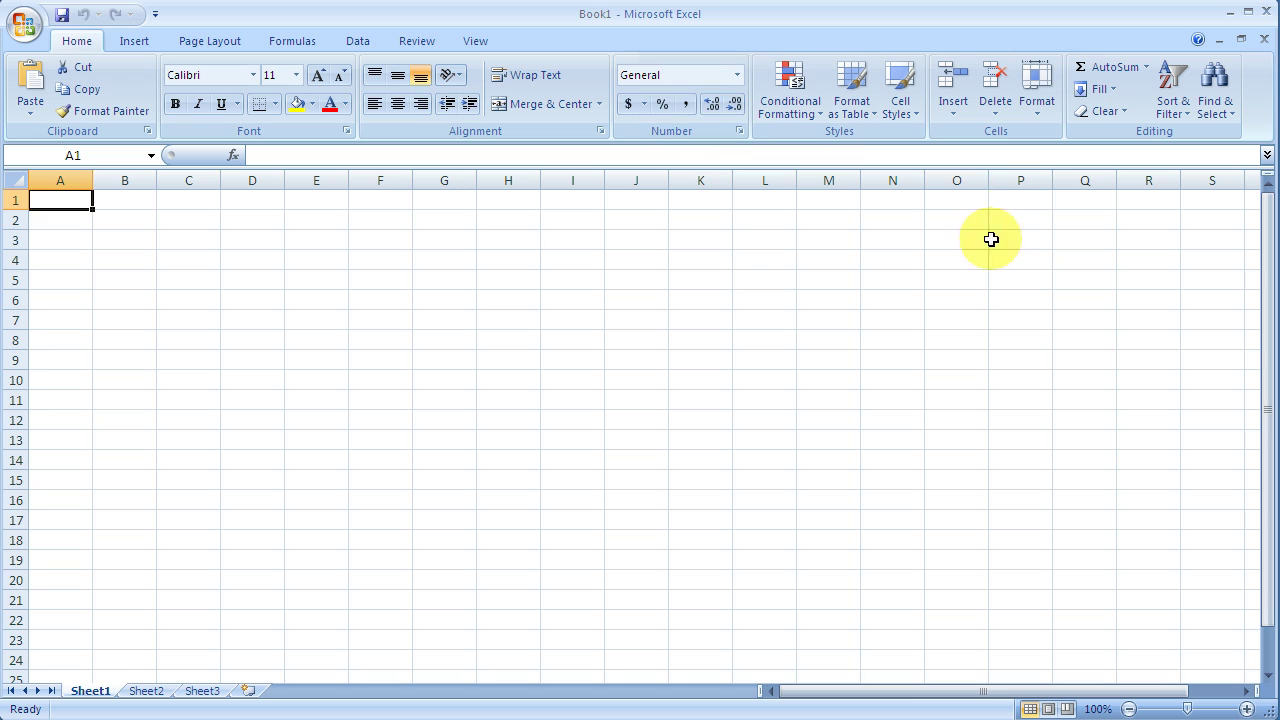
Examine the available commands for inserting, page layout, formulas, data, viewing and reviewing, including the list of financial functions
{"action": "left_click", "coordinate": [134, 41]}
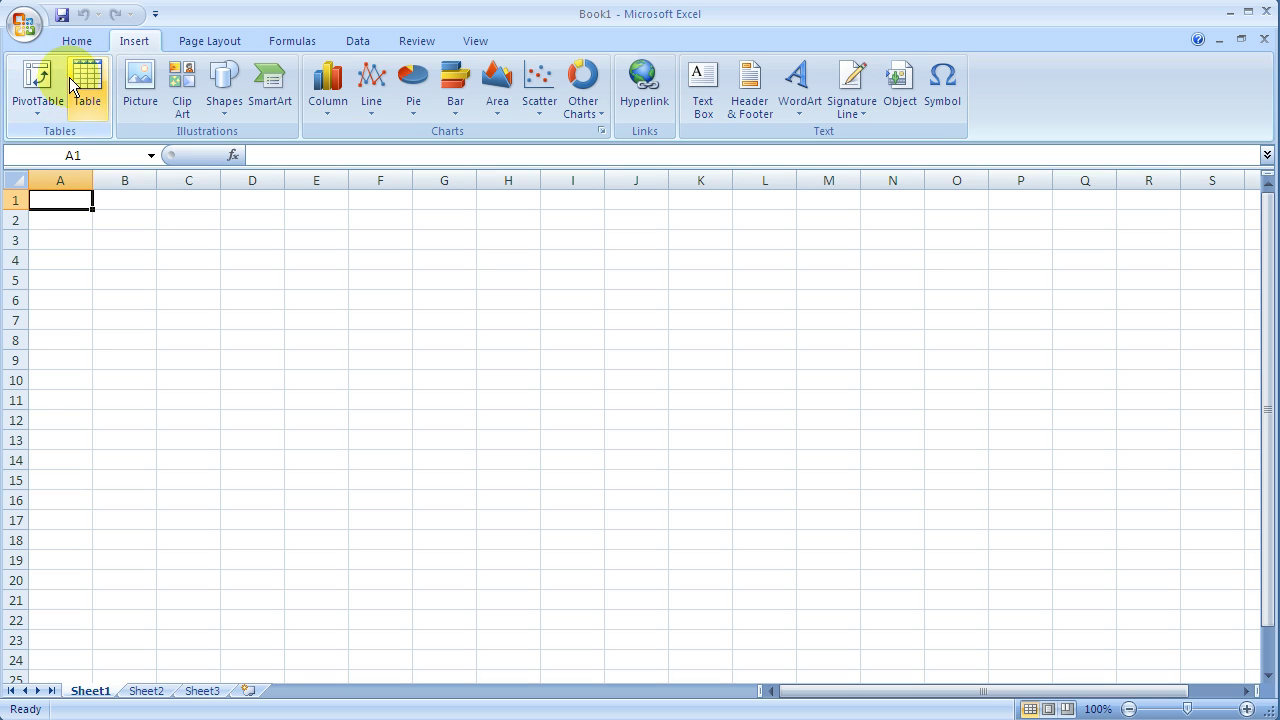
{"action": "left_click", "coordinate": [212, 42]}
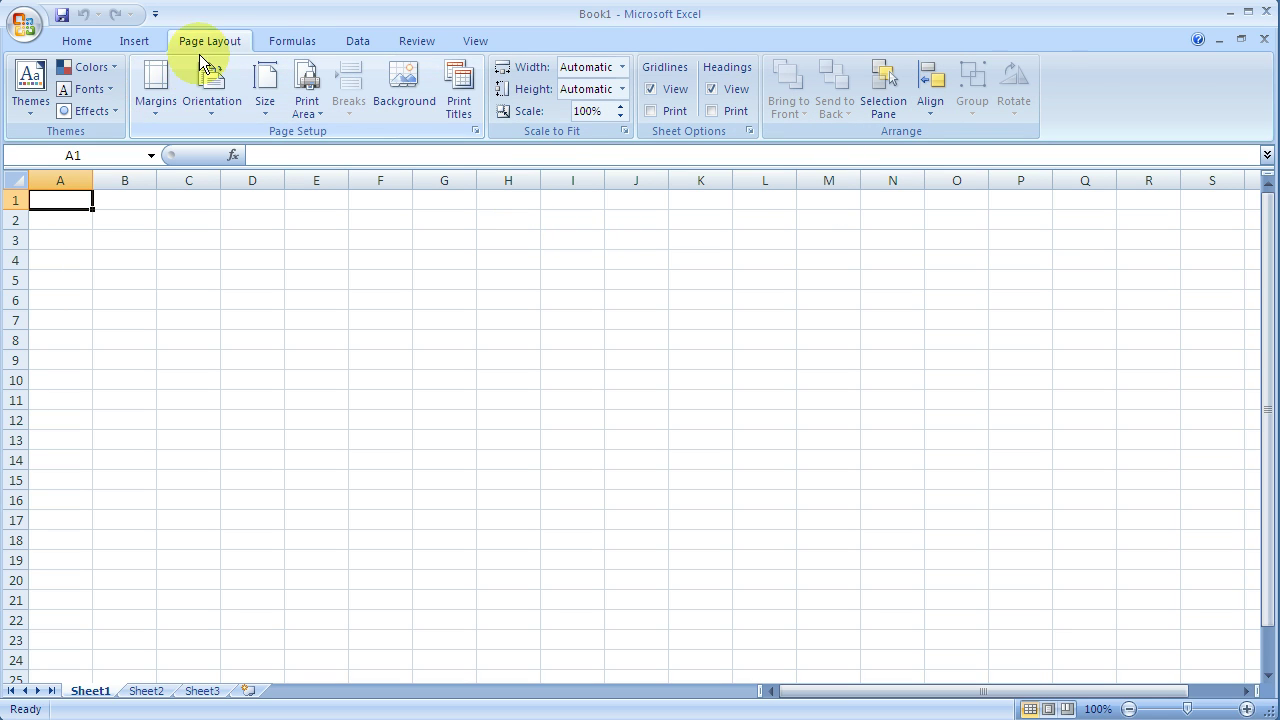
{"action": "left_click", "coordinate": [284, 43]}
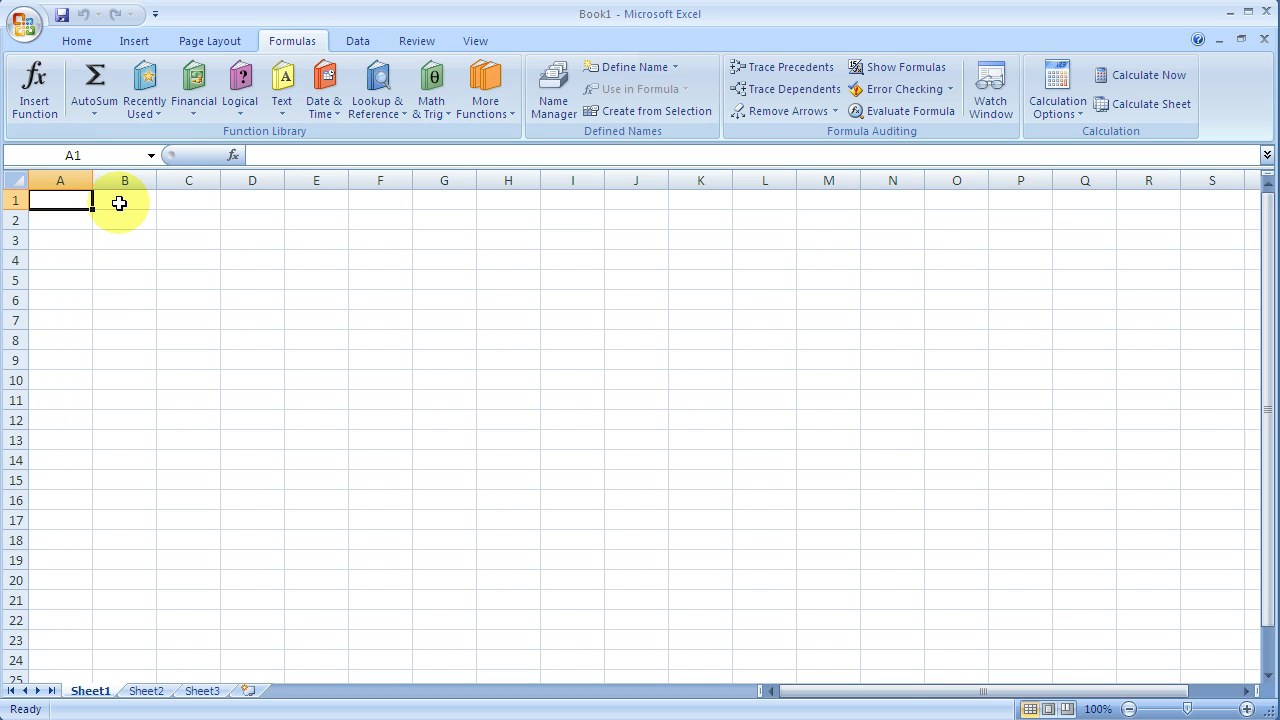
{"action": "left_click", "coordinate": [185, 90]}
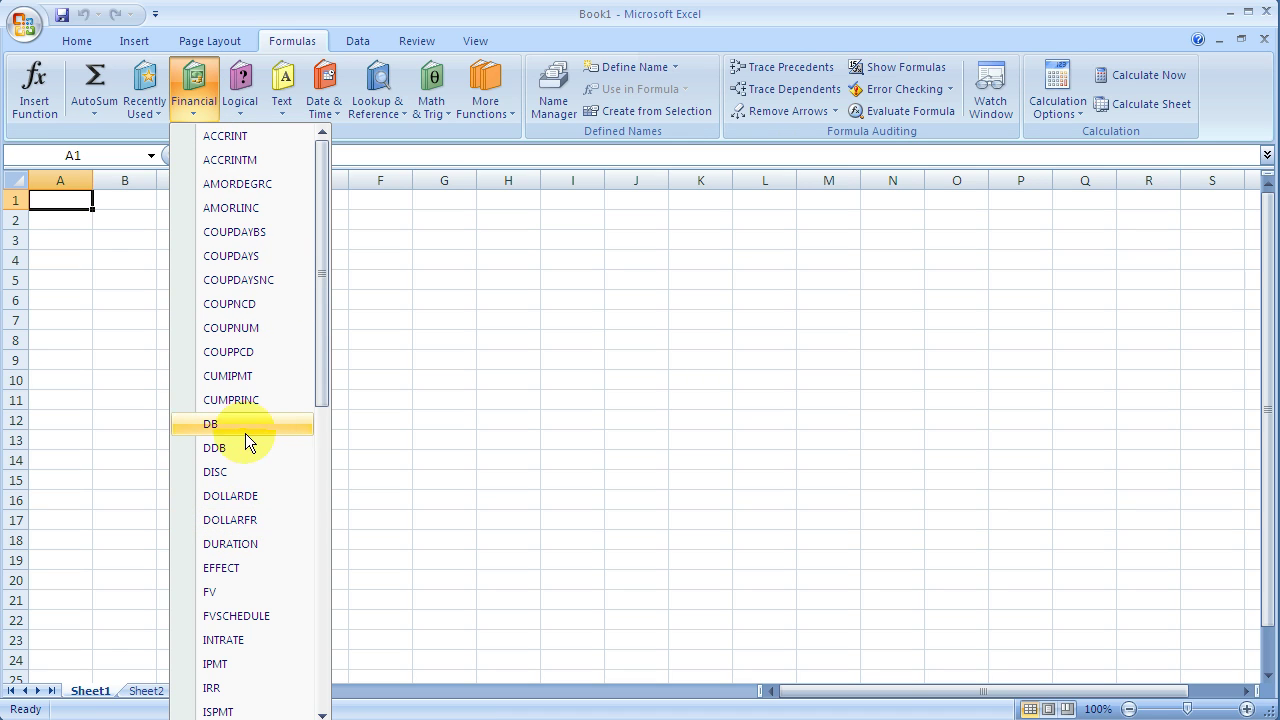
{"action": "left_click", "coordinate": [358, 42]}
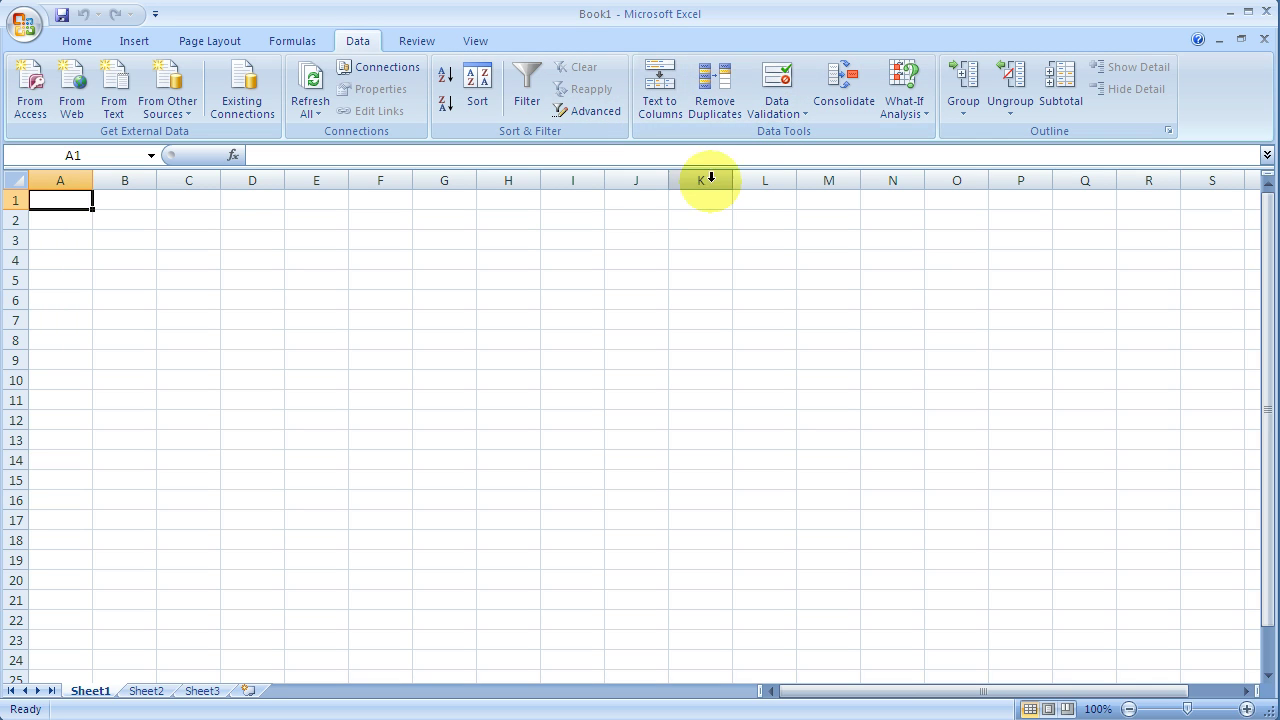
{"action": "left_click", "coordinate": [430, 43]}
{"action": "left_click", "coordinate": [475, 40]}
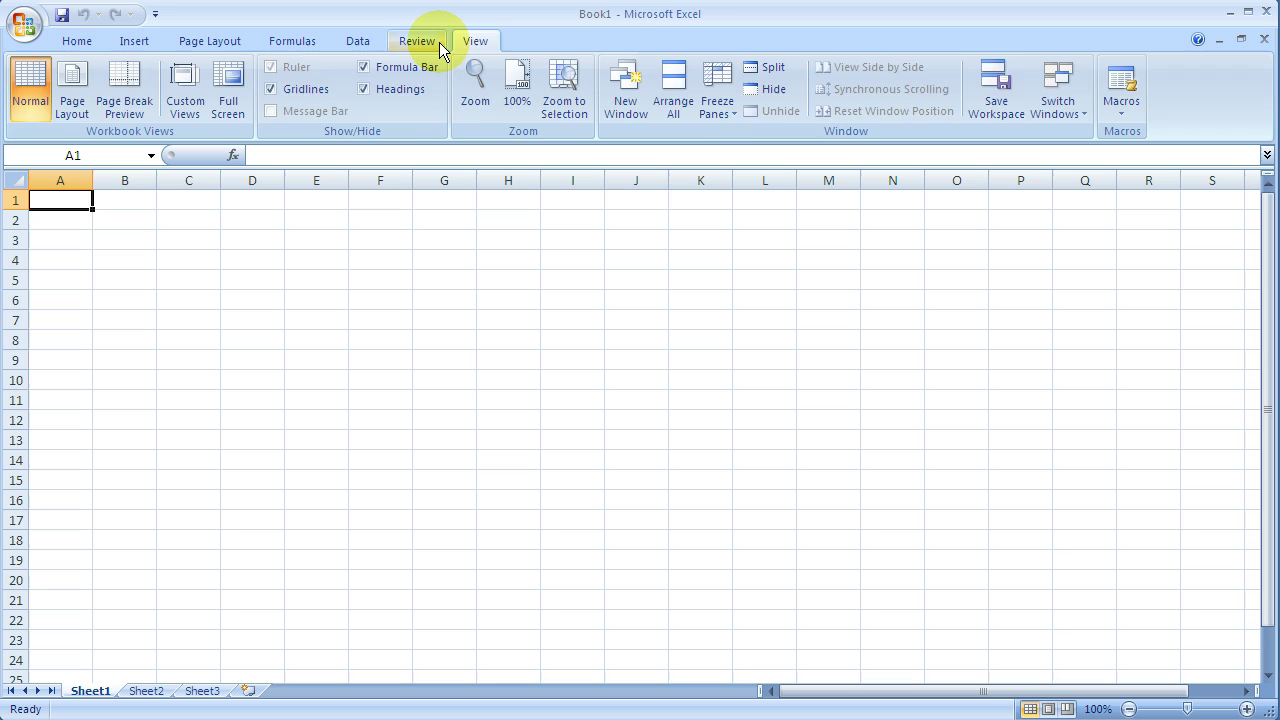
{"action": "left_click", "coordinate": [438, 45]}
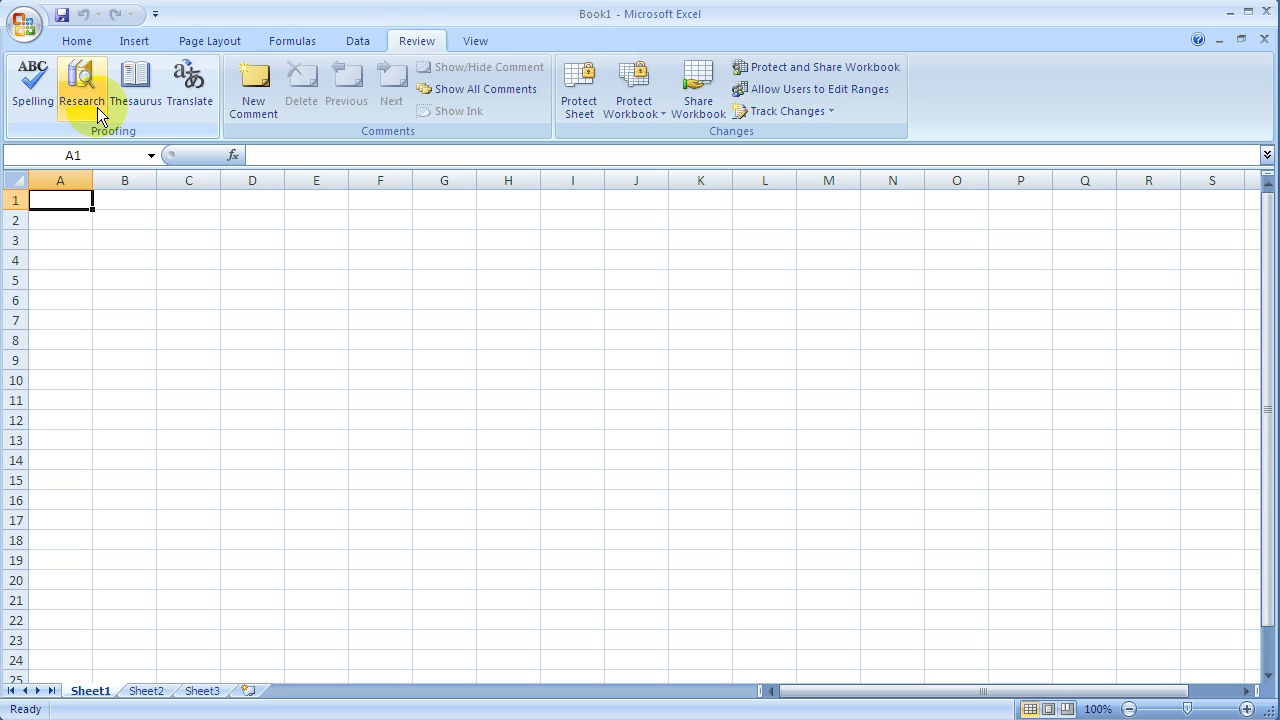
{"action": "left_click", "coordinate": [80, 42]}
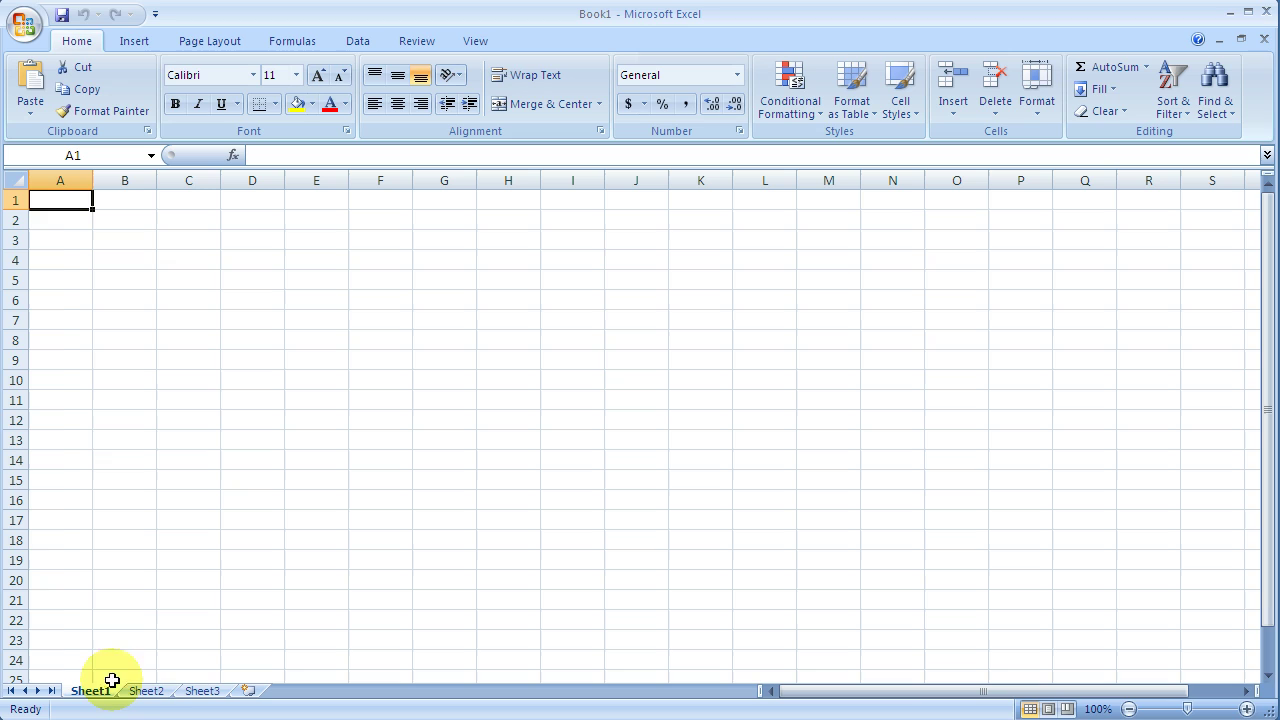
View Sheet3 and Sheet2, and return to Sheet1
{"action": "left_click", "coordinate": [203, 692]}
{"action": "left_click", "coordinate": [150, 692]}
{"action": "left_click", "coordinate": [110, 690]}
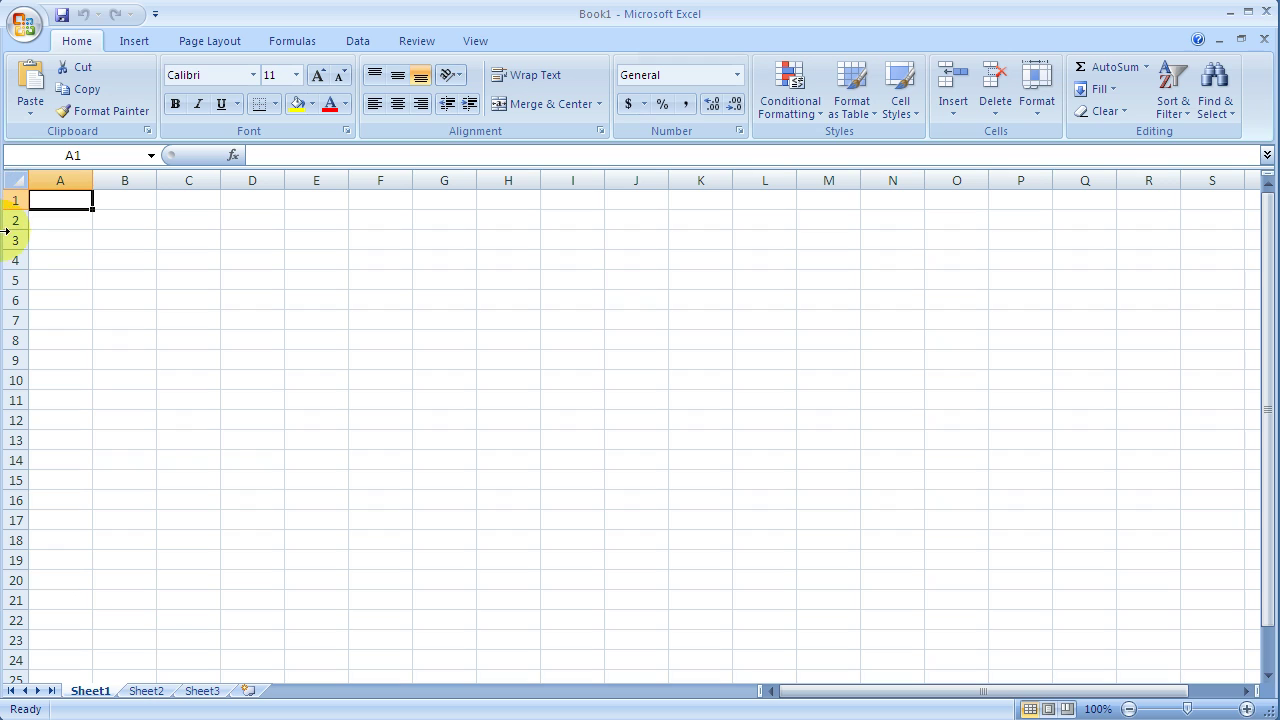
Fill the whole of column B on Sheet1 with dark gray
{"action": "left_click", "coordinate": [124, 180]}
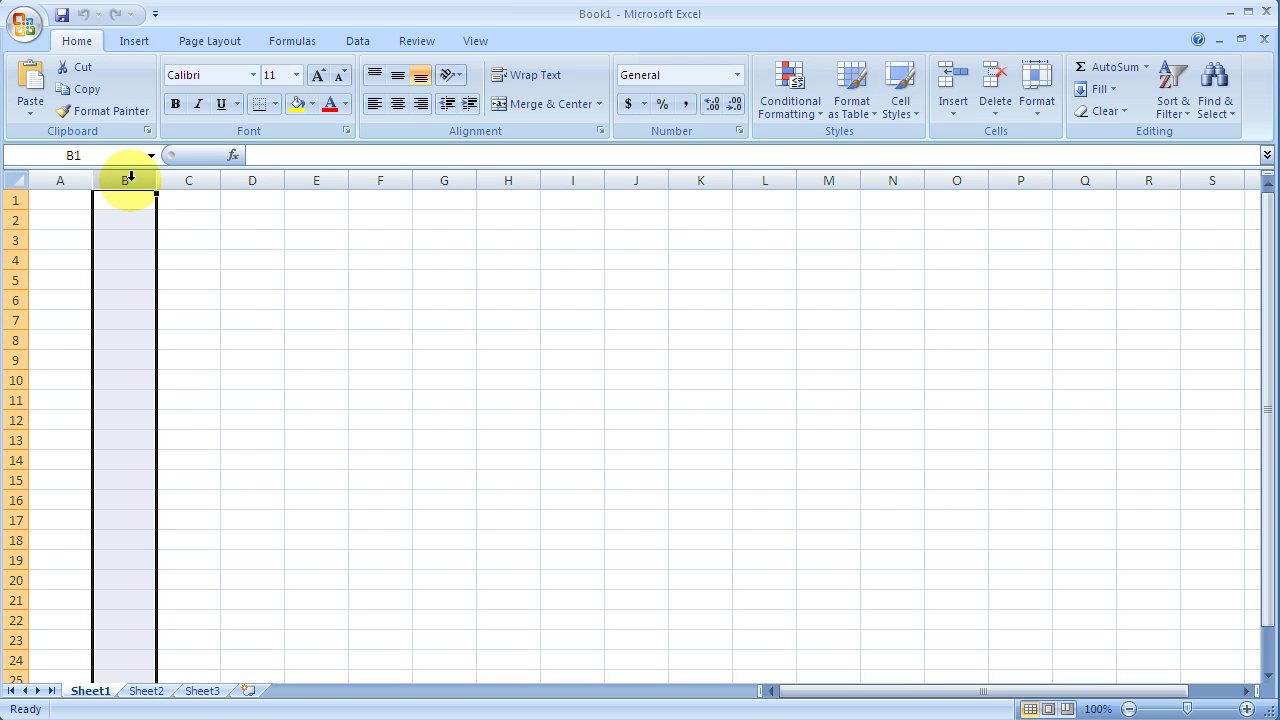
{"action": "left_click", "coordinate": [312, 104]}
{"action": "left_click", "coordinate": [311, 165]}
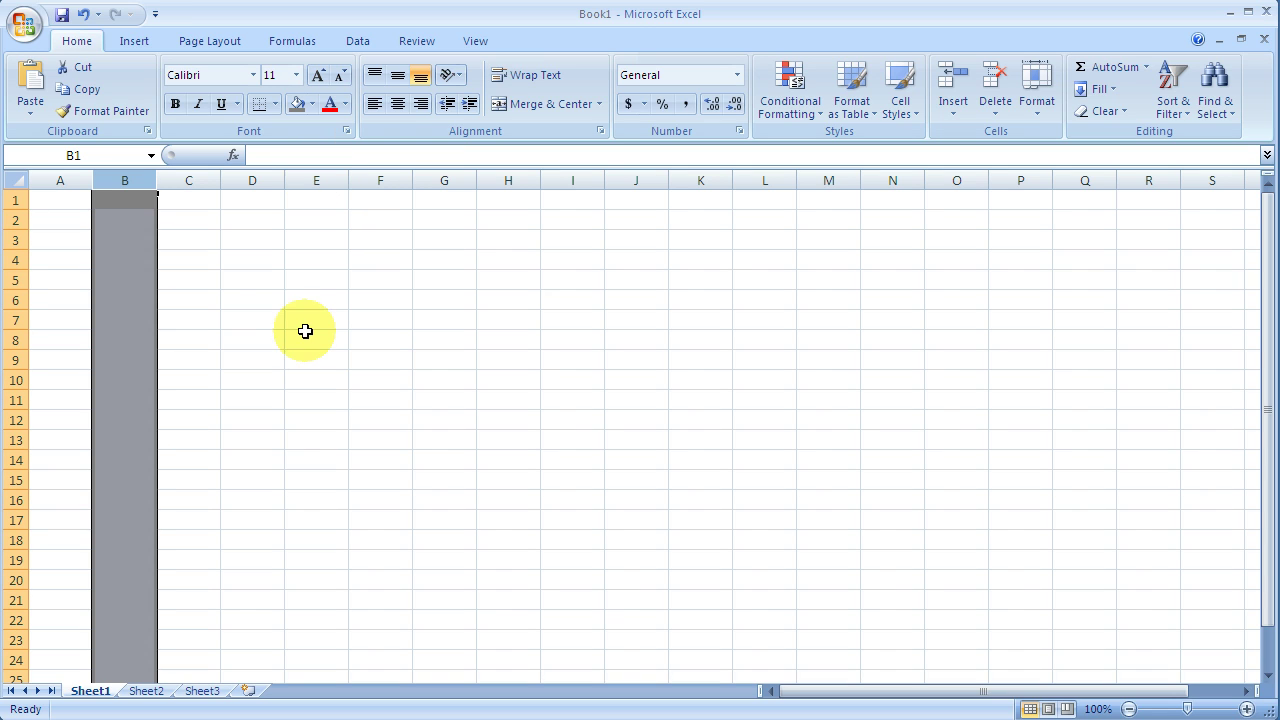
Fill the whole of row 5 with the standard light blue color
{"action": "left_click", "coordinate": [15, 281]}
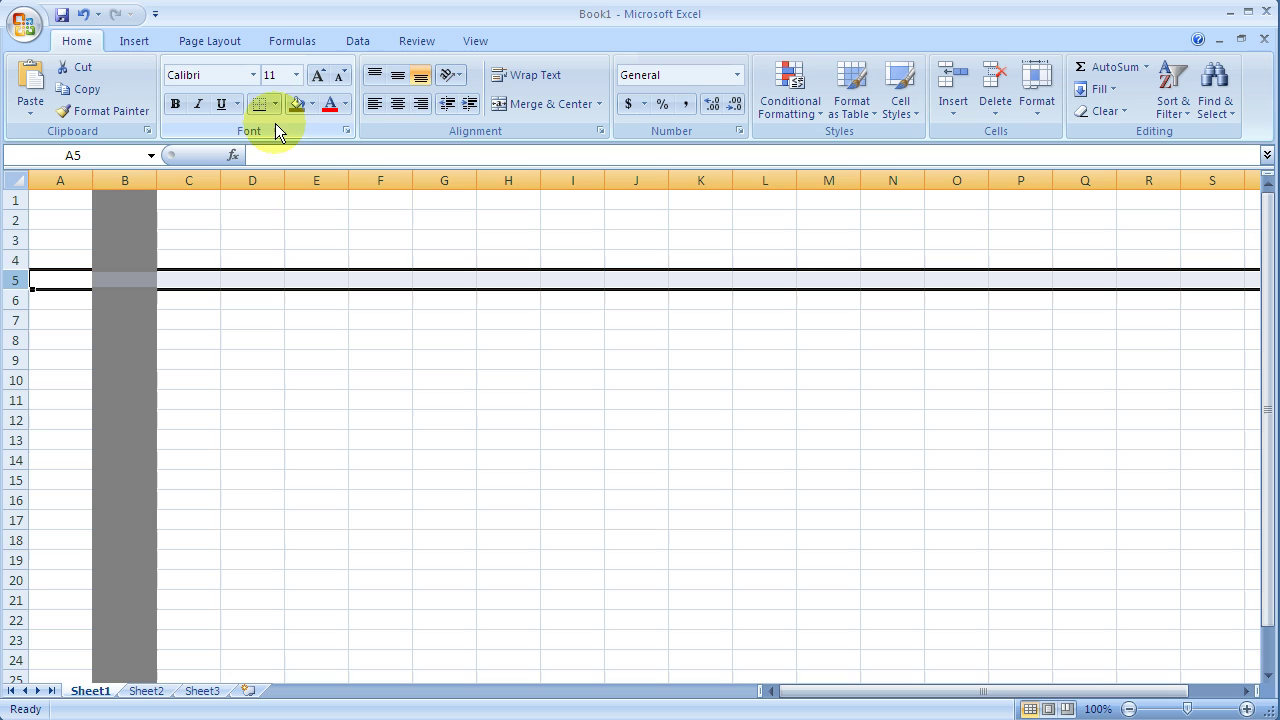
{"action": "left_click", "coordinate": [312, 104]}
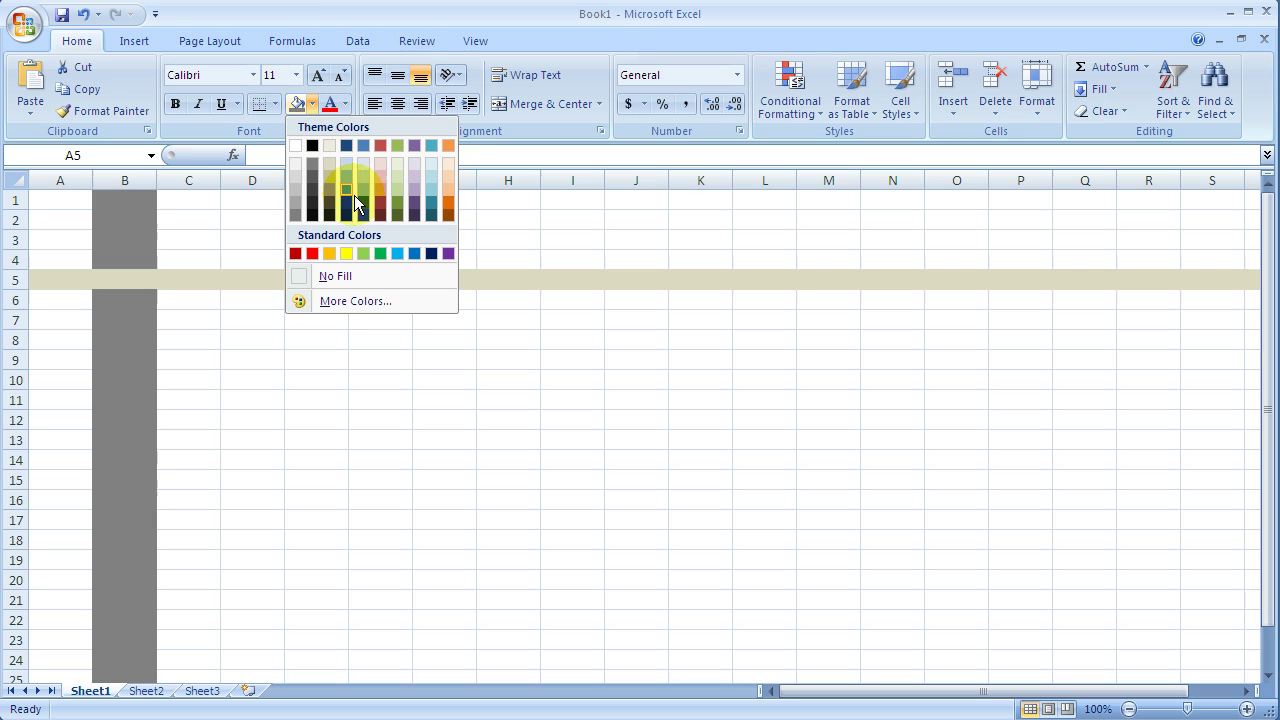
{"action": "left_click", "coordinate": [397, 253]}
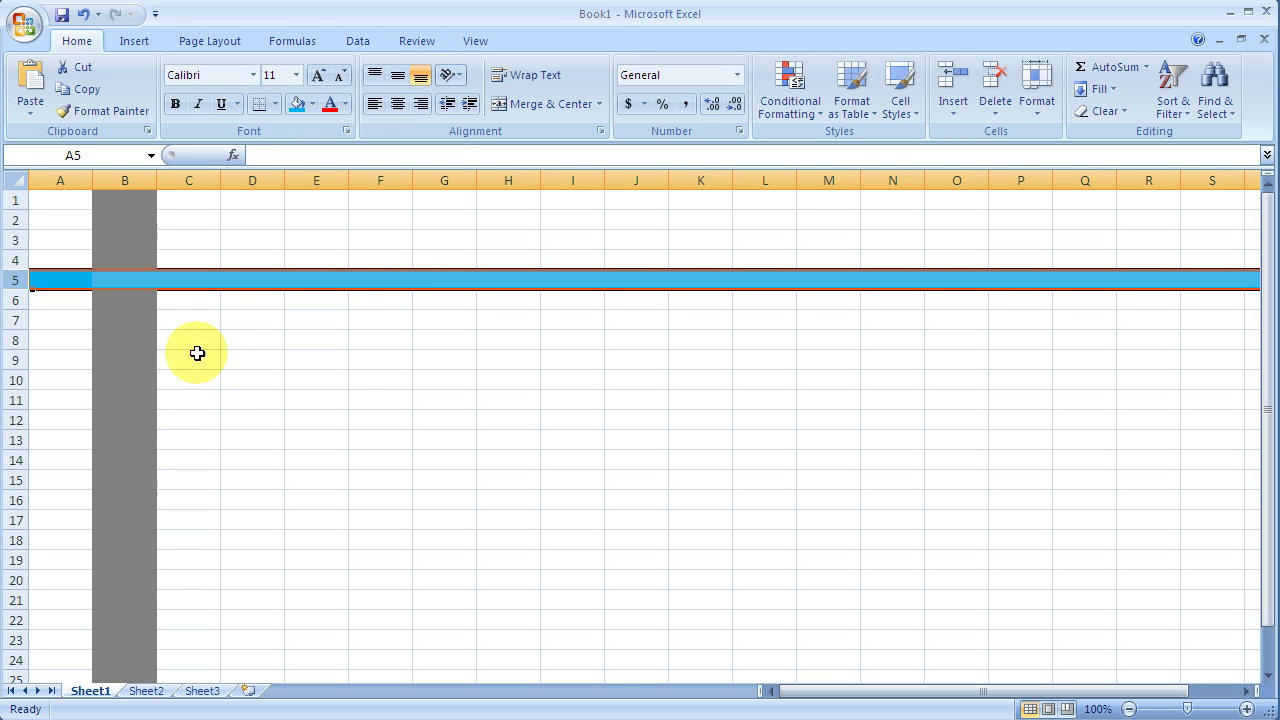
Fill the cell where column B meets row 5 with white and enter the text B5 in it
{"action": "left_click", "coordinate": [126, 281]}
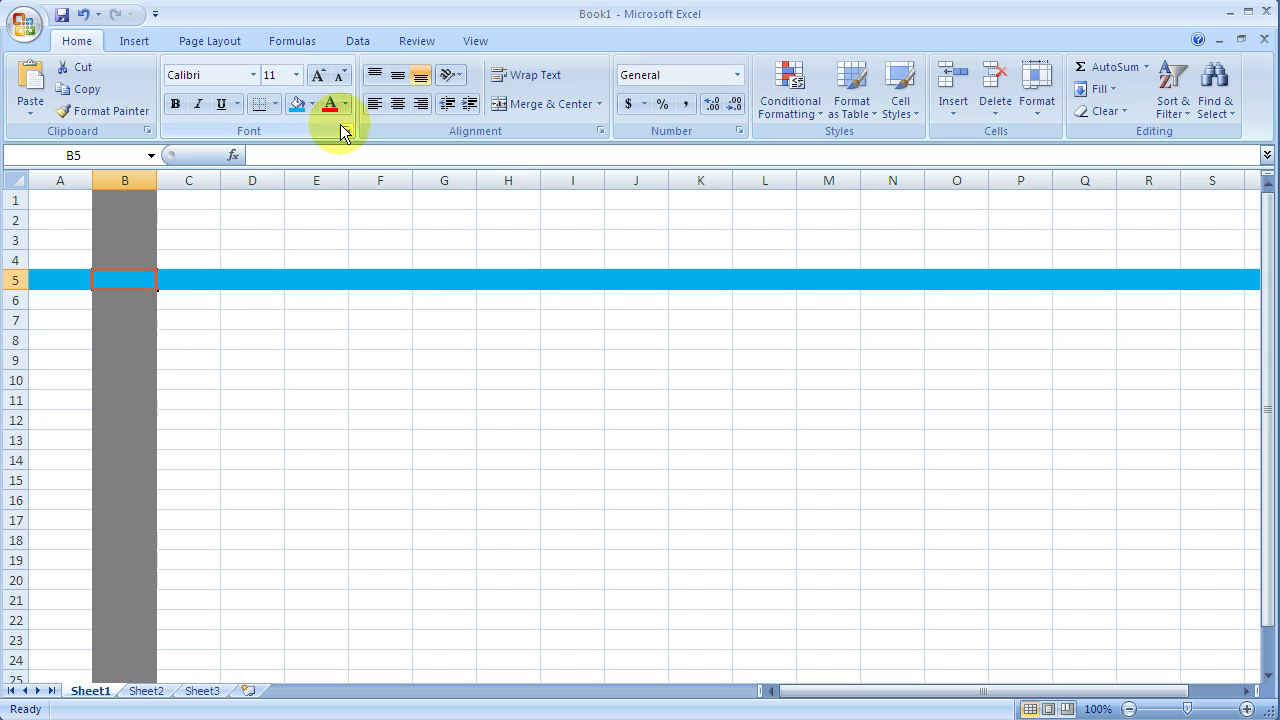
{"action": "left_click", "coordinate": [313, 106]}
{"action": "left_click", "coordinate": [295, 145]}
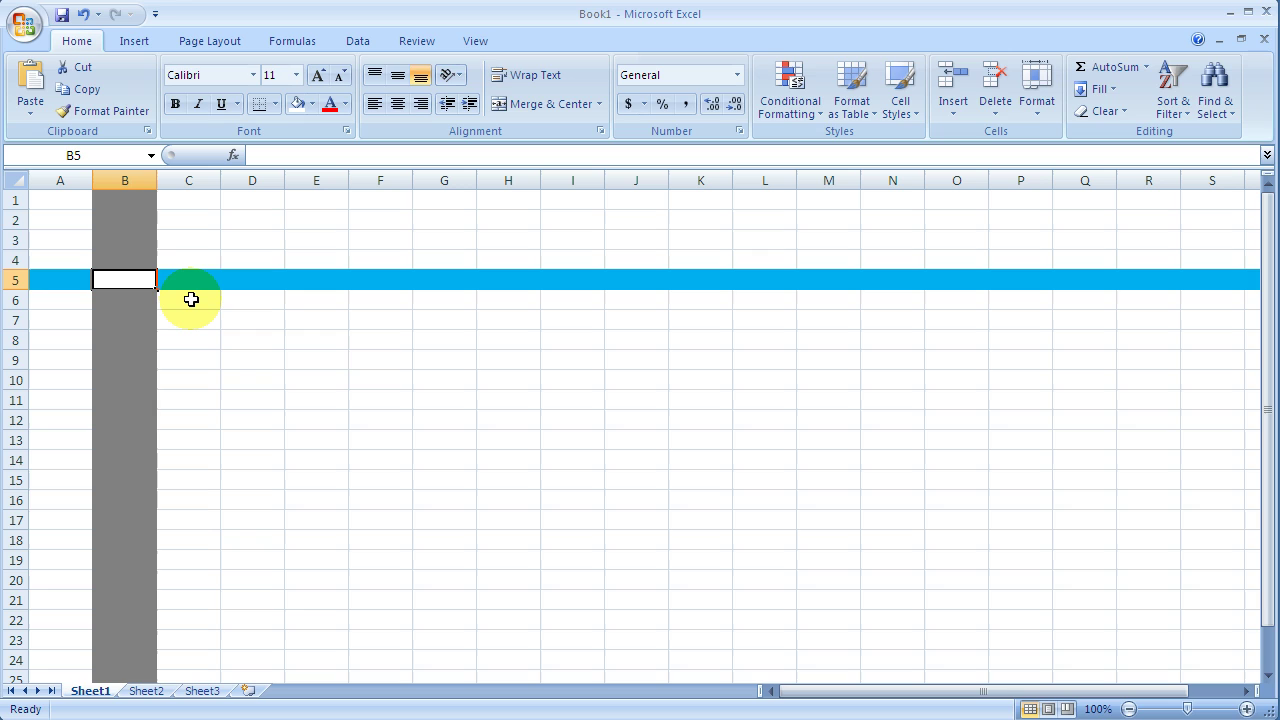
{"action": "type", "text": "B5"}
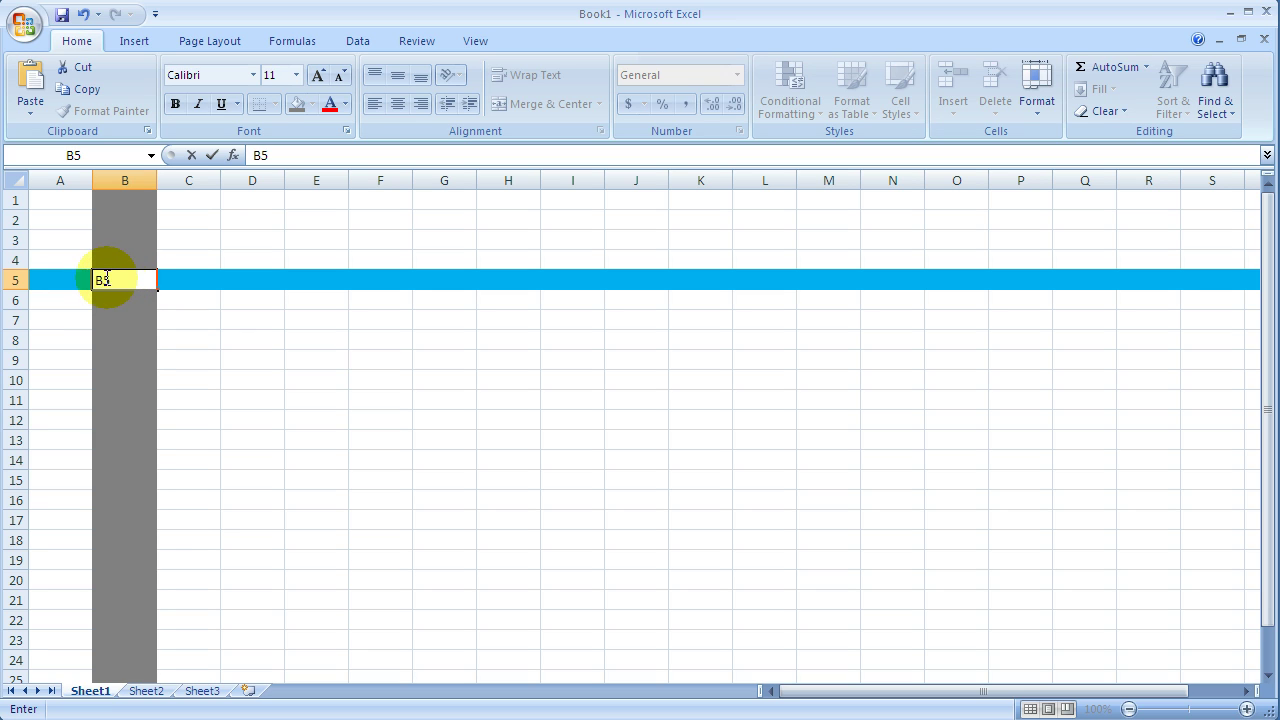
Enter the formula =b5 in cell D7 to reference cell B5
{"action": "left_click", "coordinate": [249, 320]}
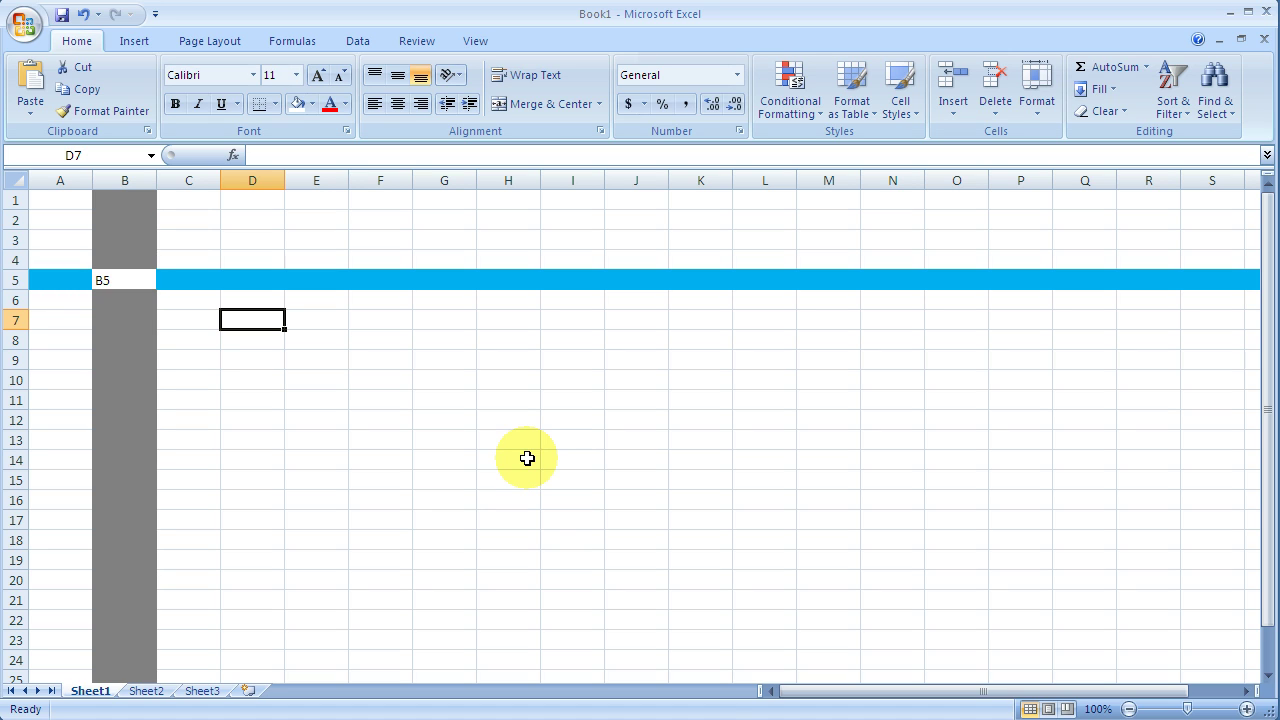
{"action": "type", "text": "=b5"}
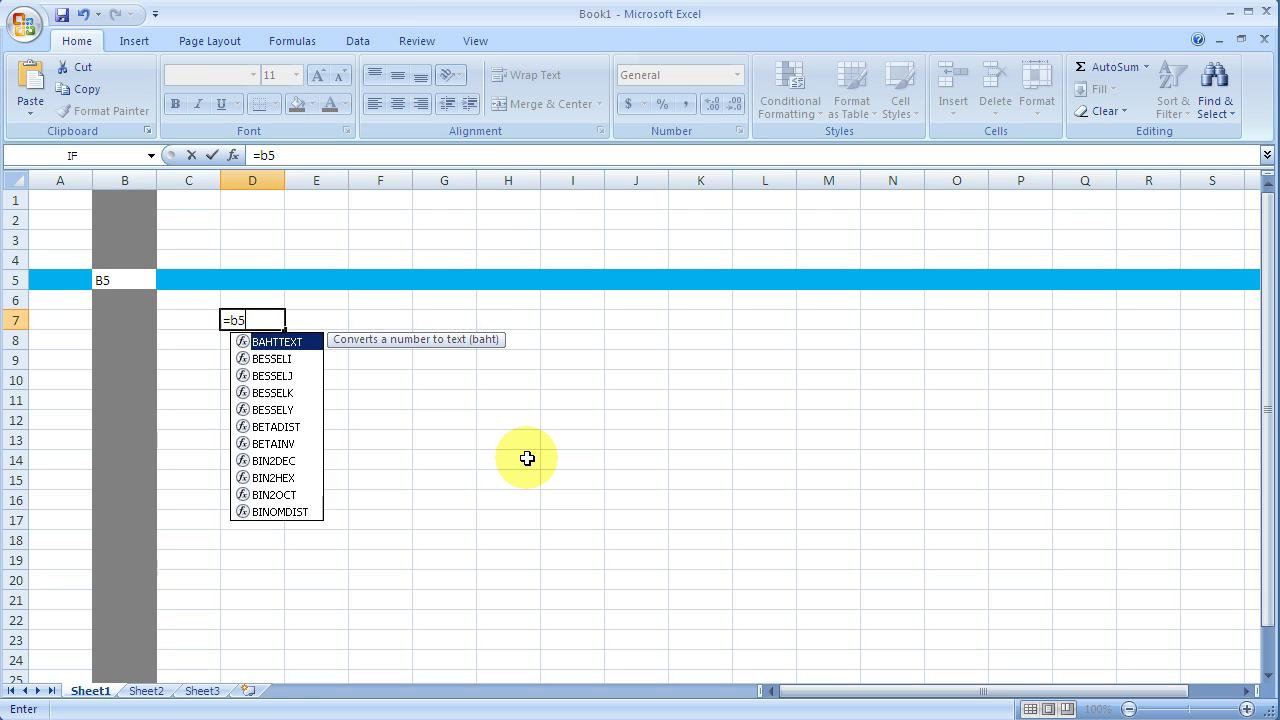
{"action": "key", "text": "Return"}
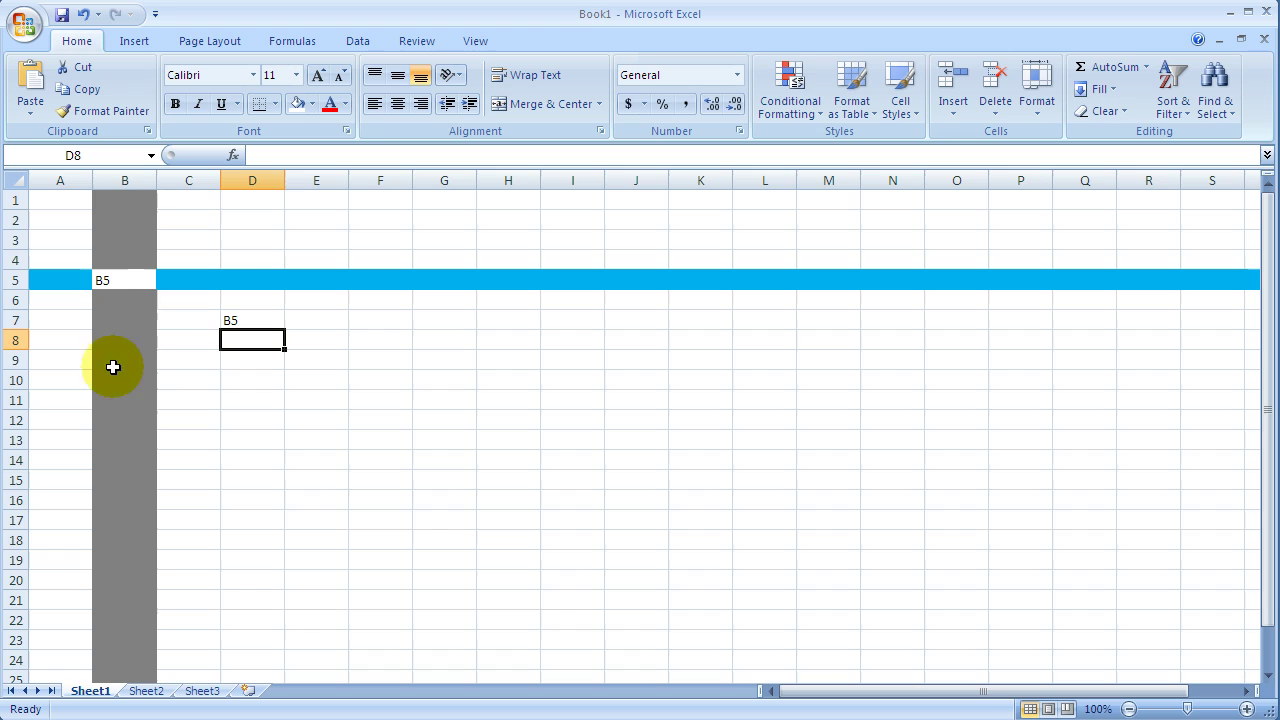
Replace the content of cell B5 with the text "test"
{"action": "left_click", "coordinate": [123, 280]}
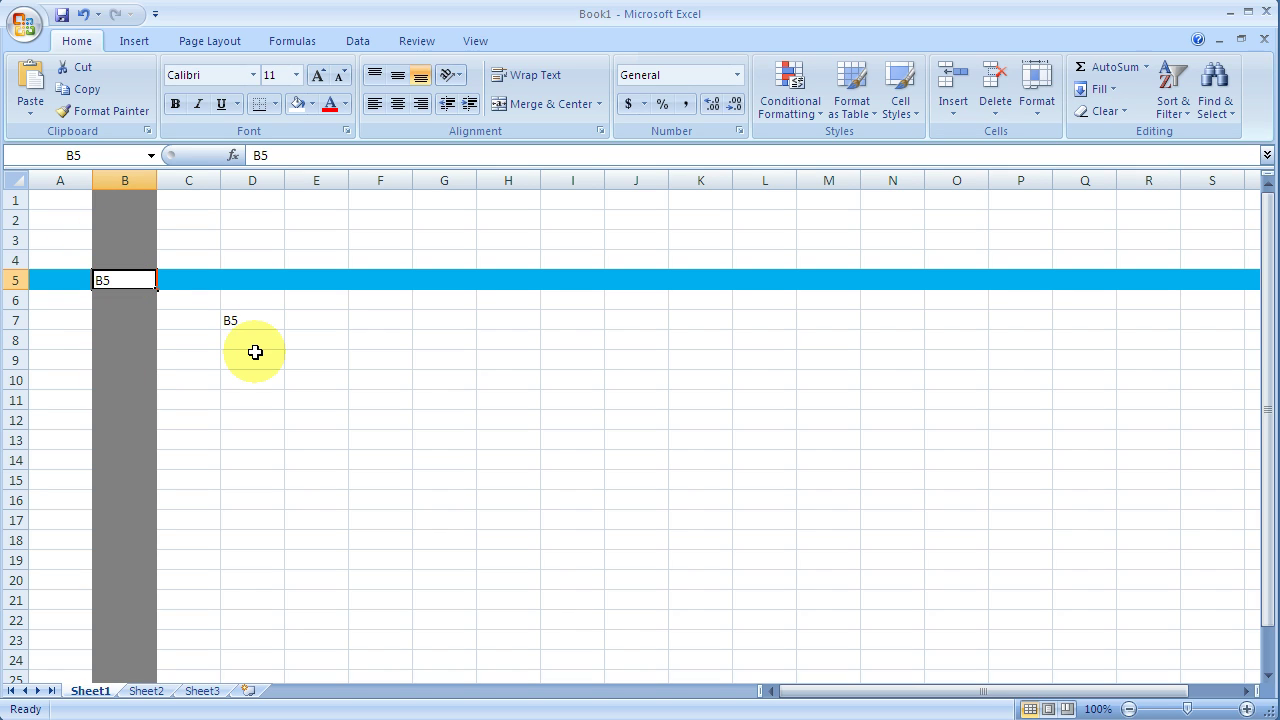
{"action": "type", "text": "test"}
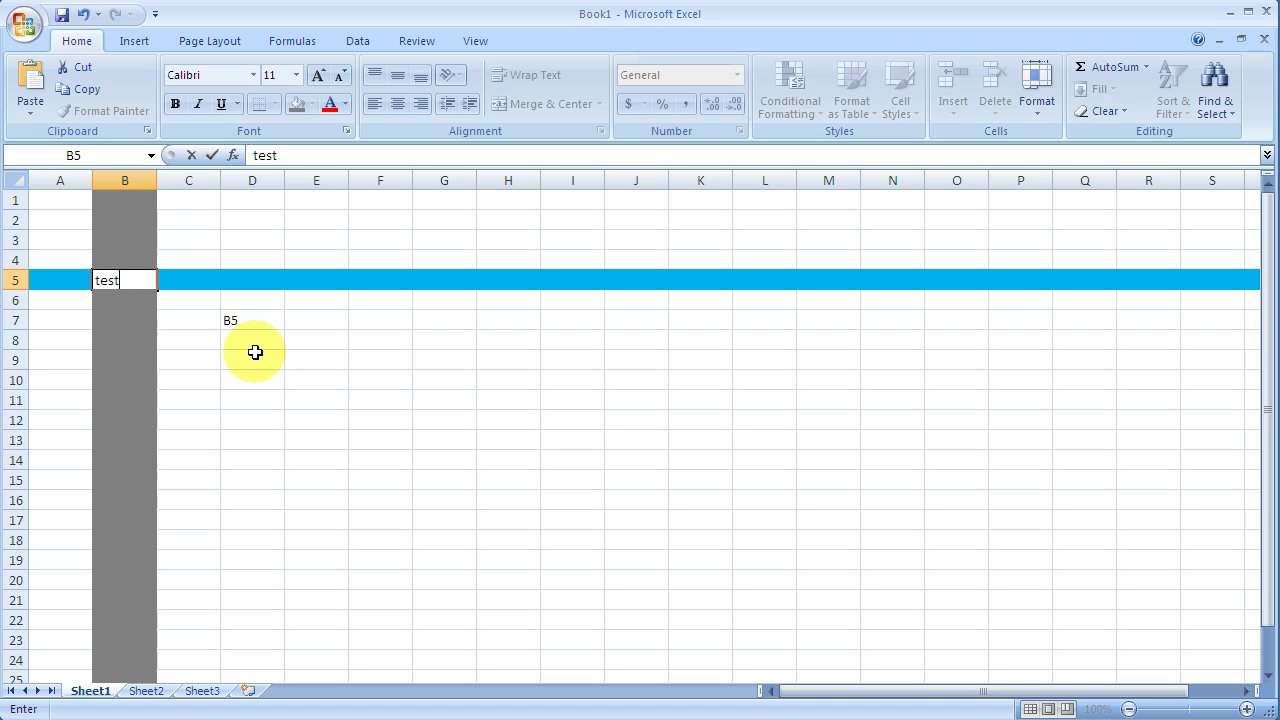
{"action": "key", "text": "Return"}
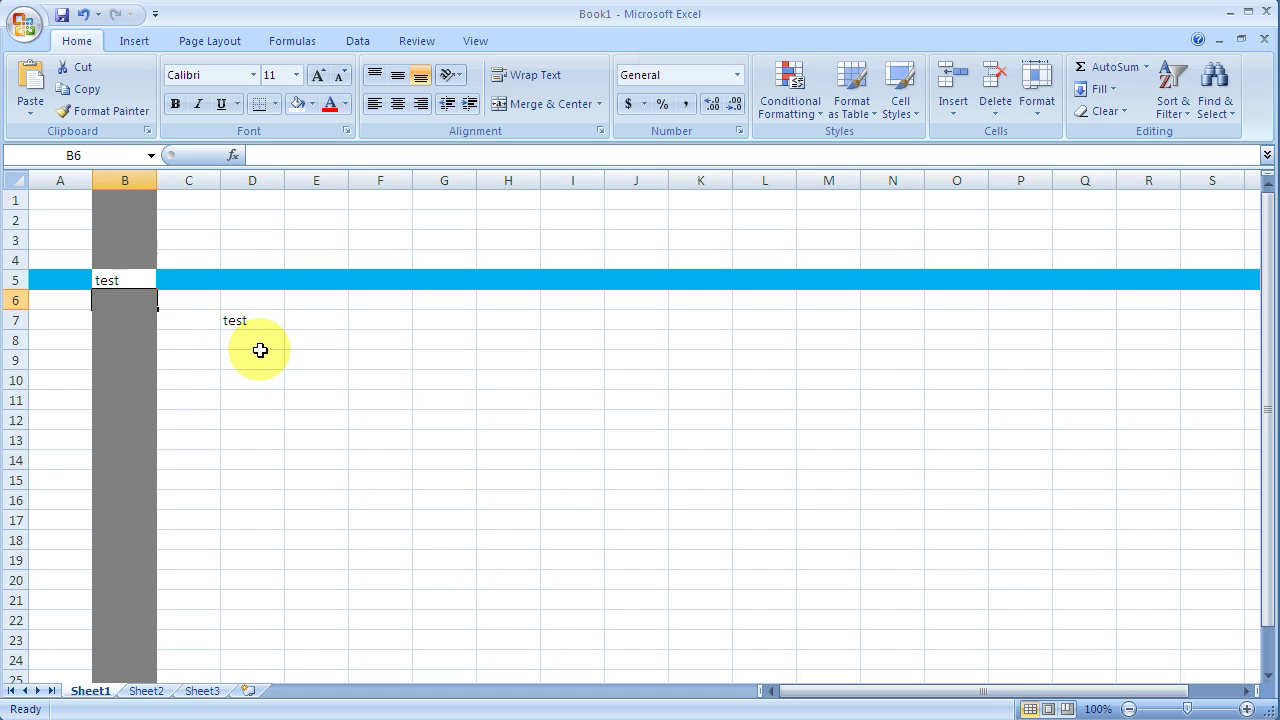
Enter the text "testing" in cell A1 of Sheet2
{"action": "left_click", "coordinate": [146, 691]}
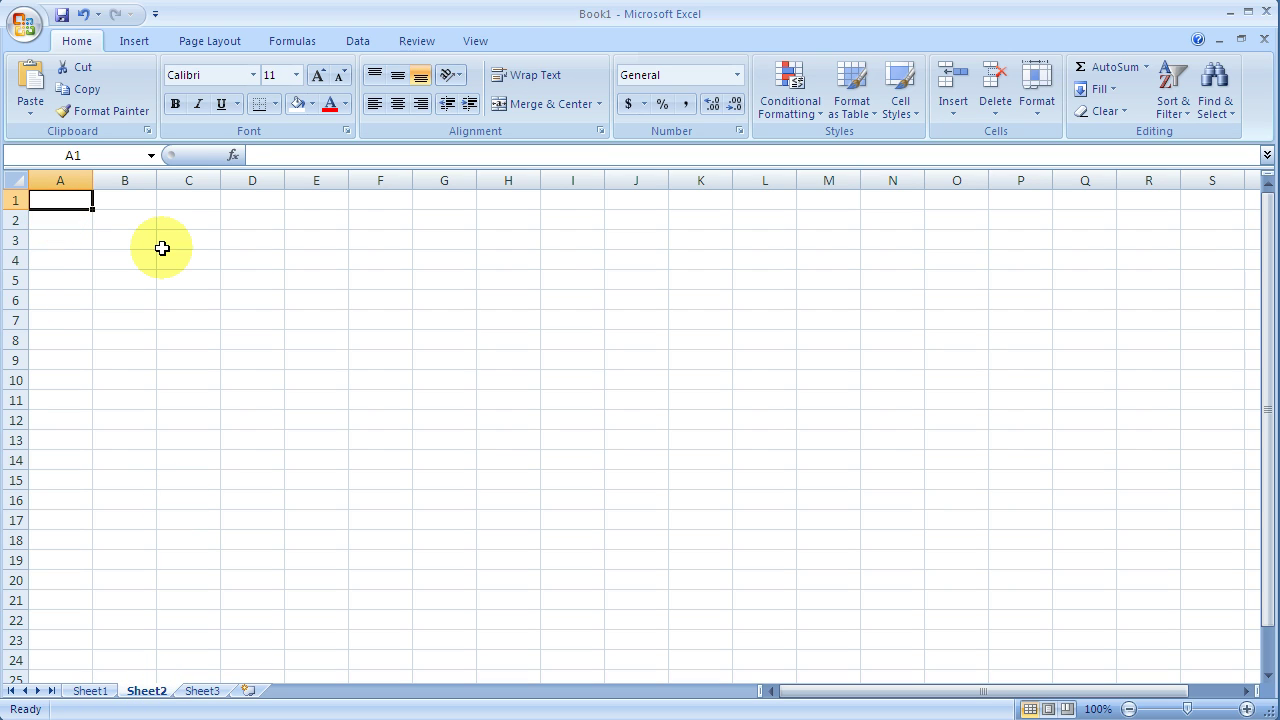
{"action": "type", "text": "testing"}
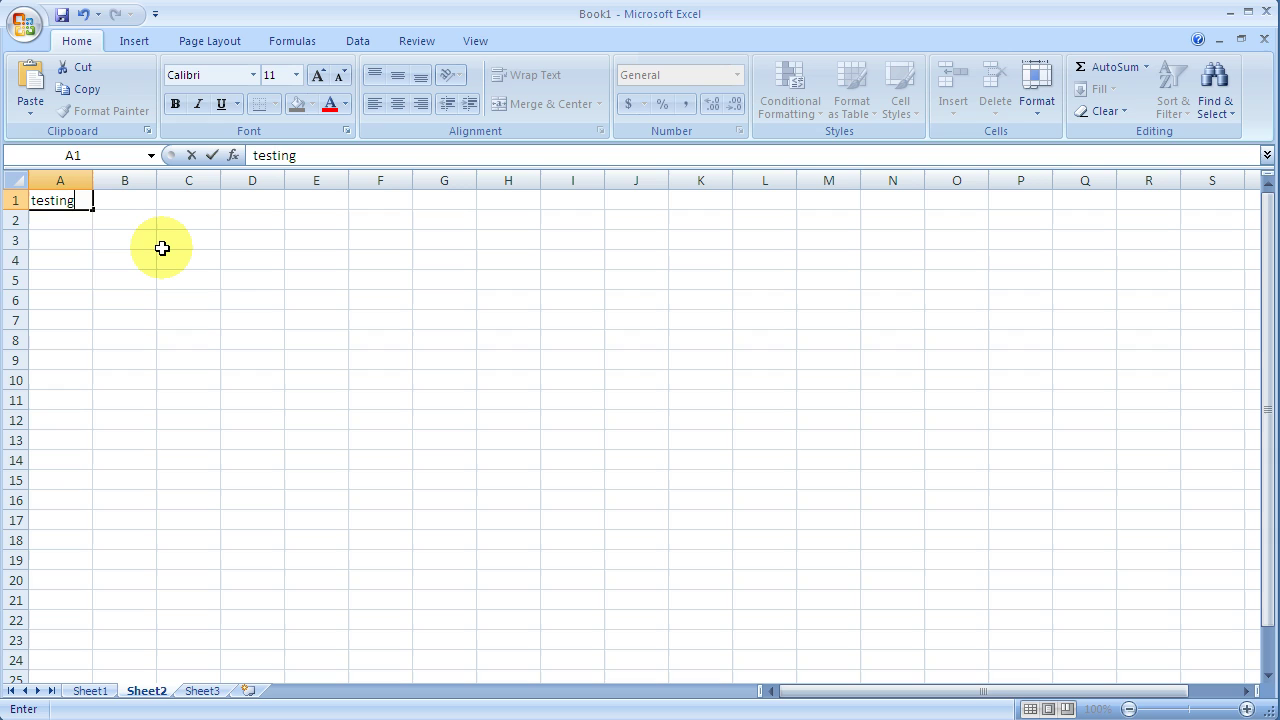
{"action": "key", "text": "Return"}
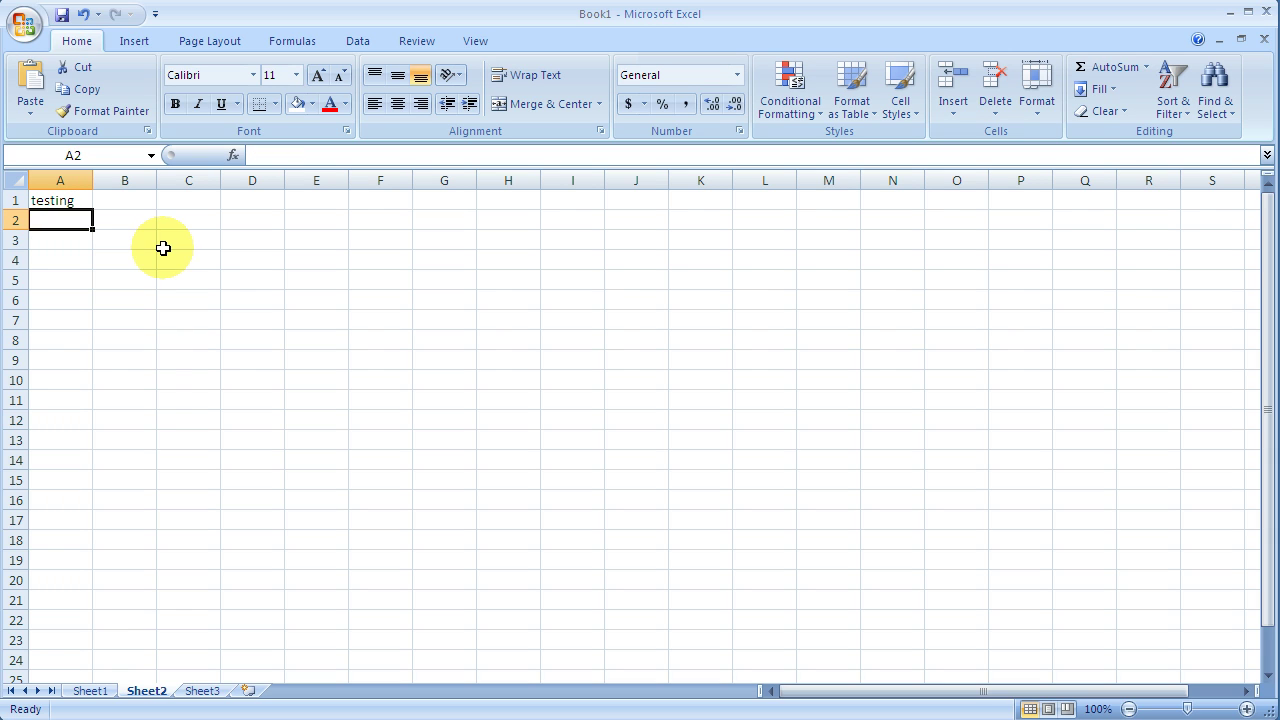
Enter the formula =Sheet2!A1 in cell D8 of Sheet1 to reference cell A1 of Sheet2
{"action": "left_click", "coordinate": [90, 690]}
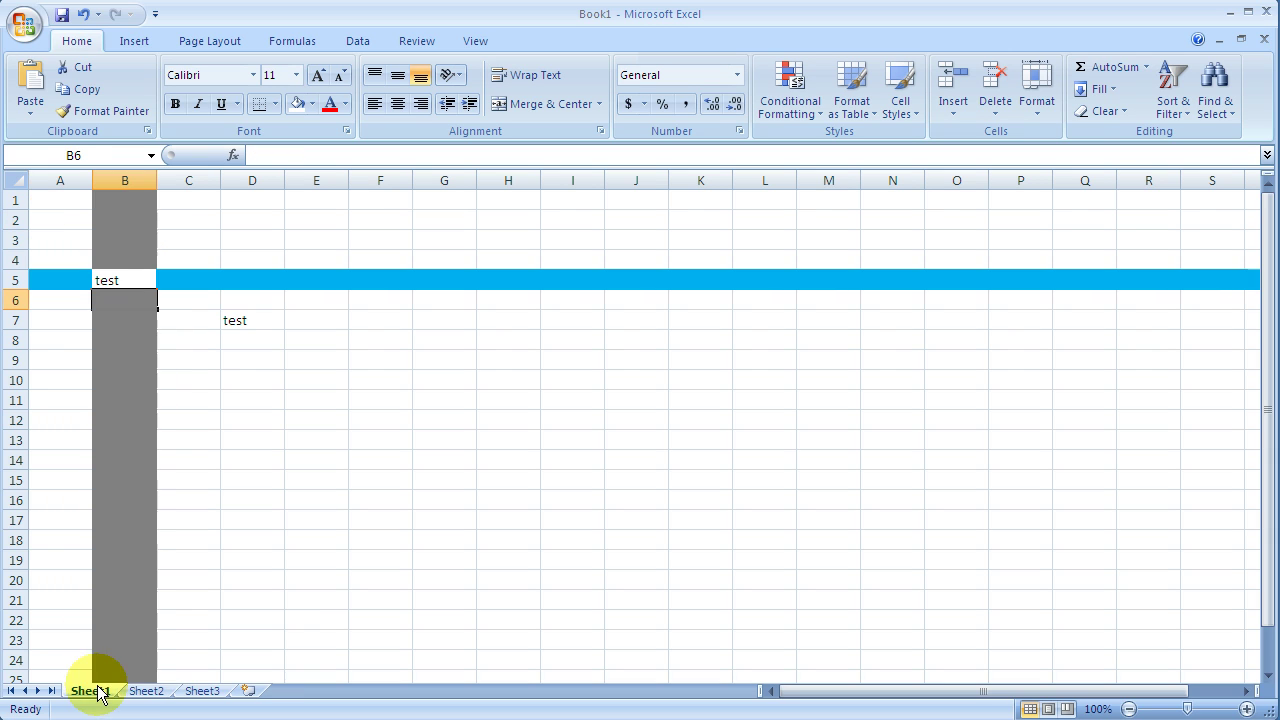
{"action": "left_click", "coordinate": [246, 344]}
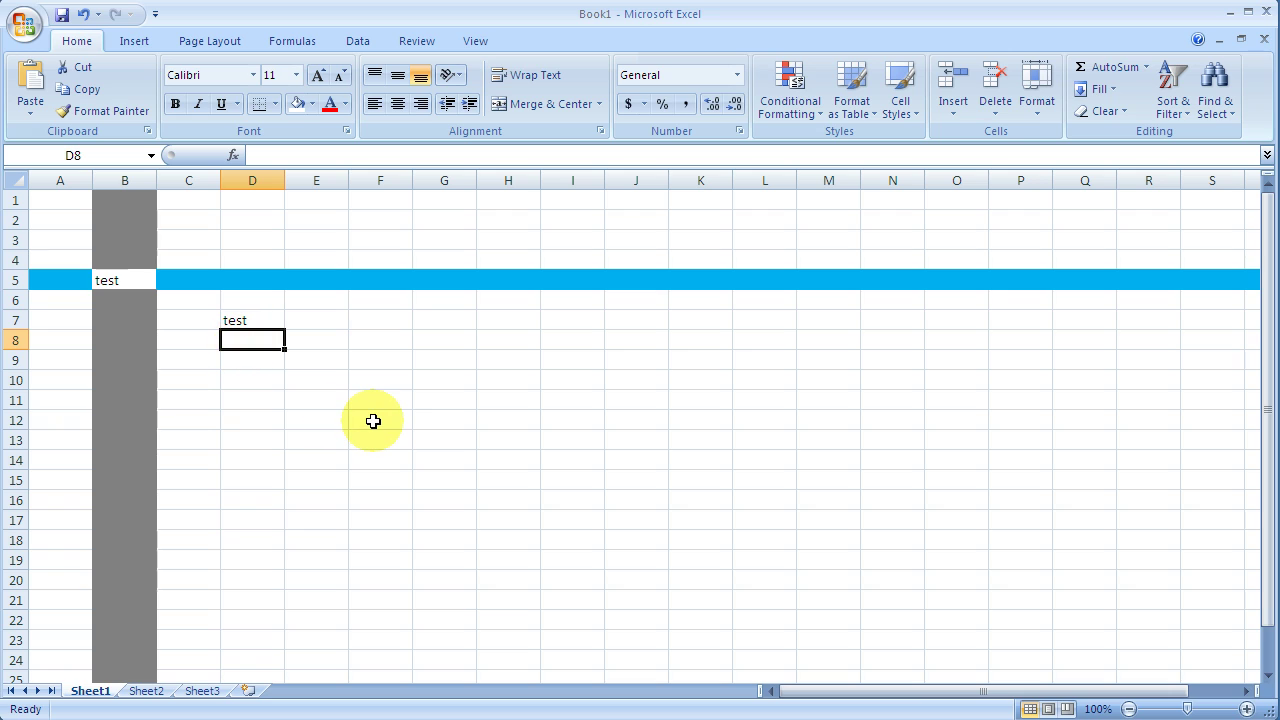
{"action": "type", "text": "="}
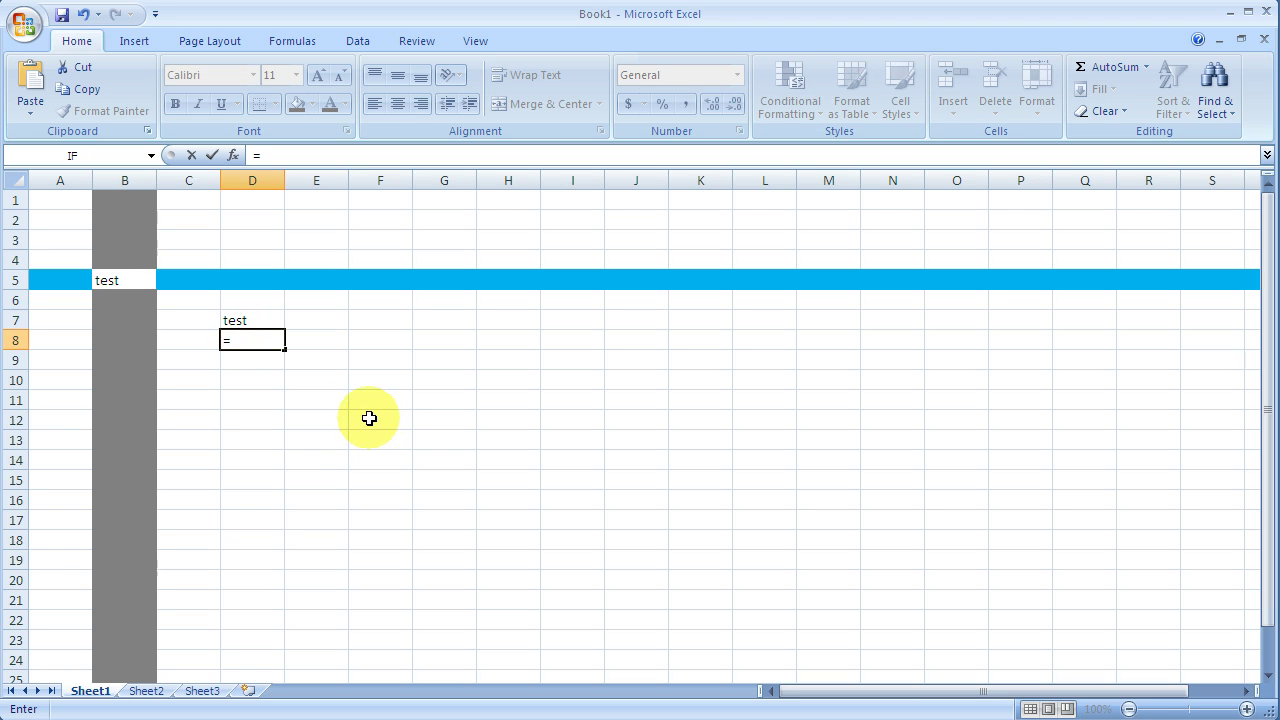
{"action": "left_click", "coordinate": [157, 694]}
{"action": "left_click", "coordinate": [54, 197]}
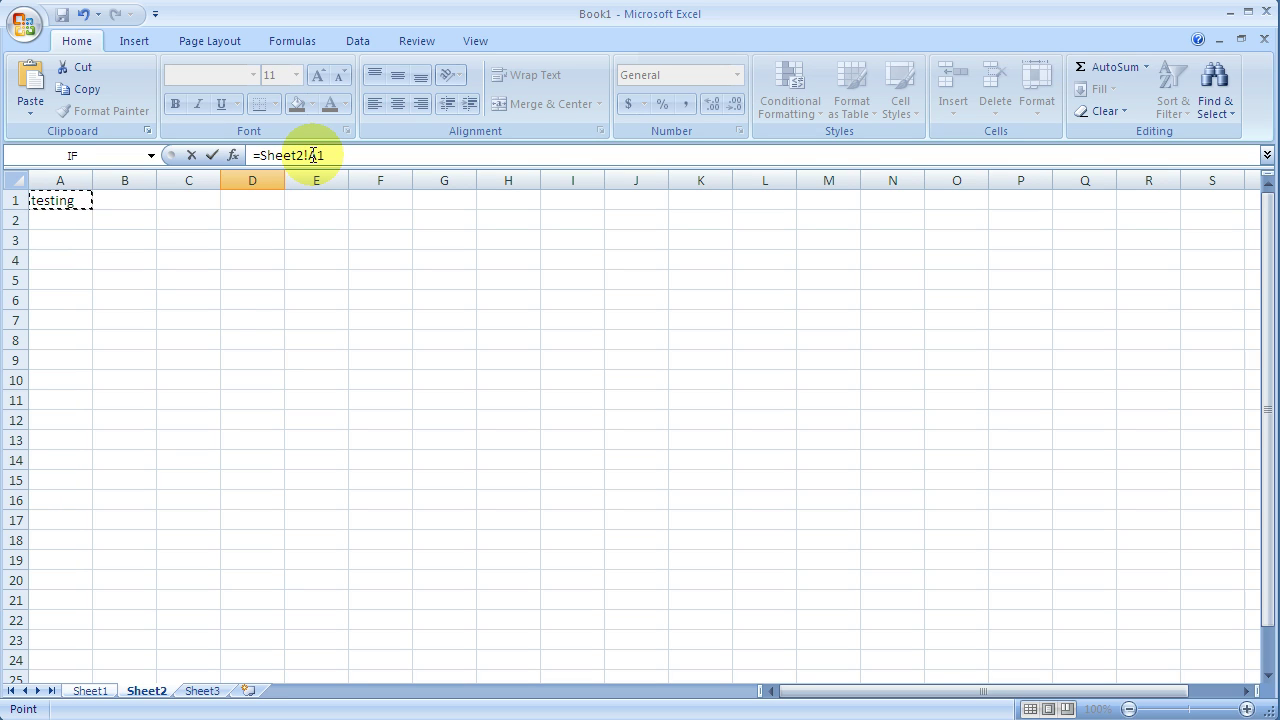
{"action": "key", "text": "Return"}
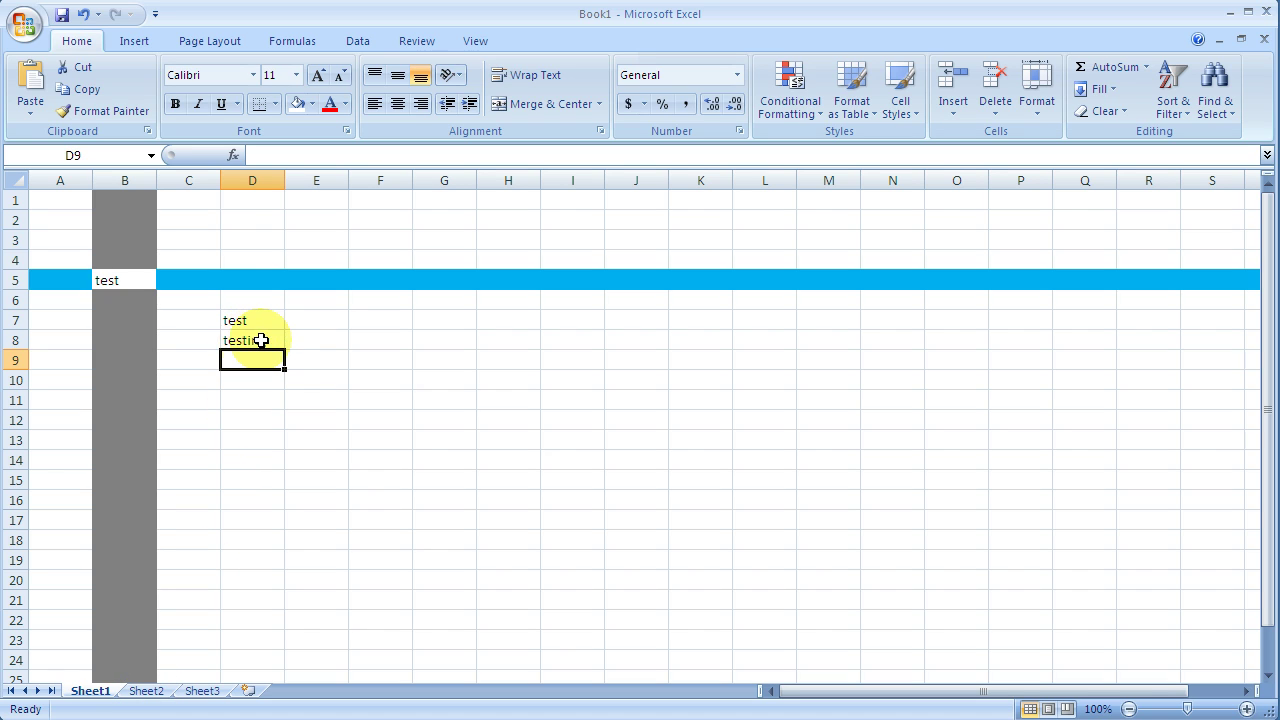
Replace the content of cell A1 on Sheet2 with the text "fun" and check the formulas in cells D7 and D8 of Sheet1
{"action": "left_click", "coordinate": [154, 693]}
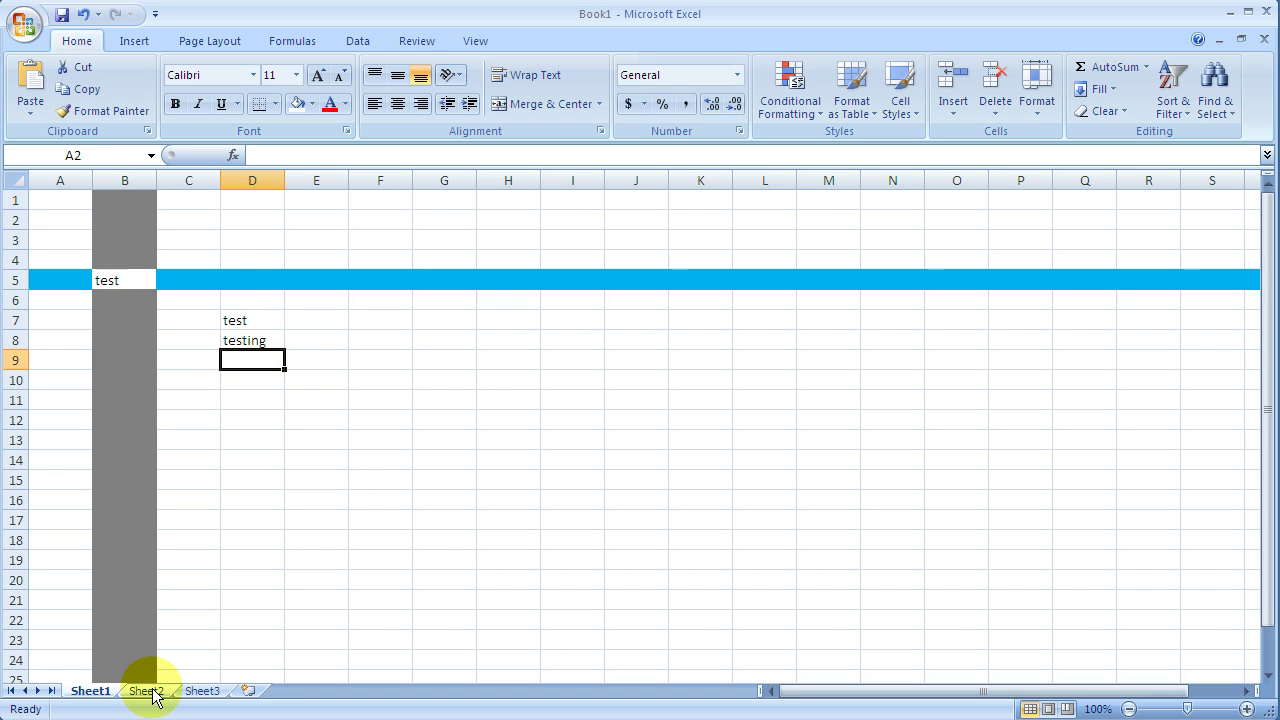
{"action": "left_click", "coordinate": [84, 205]}
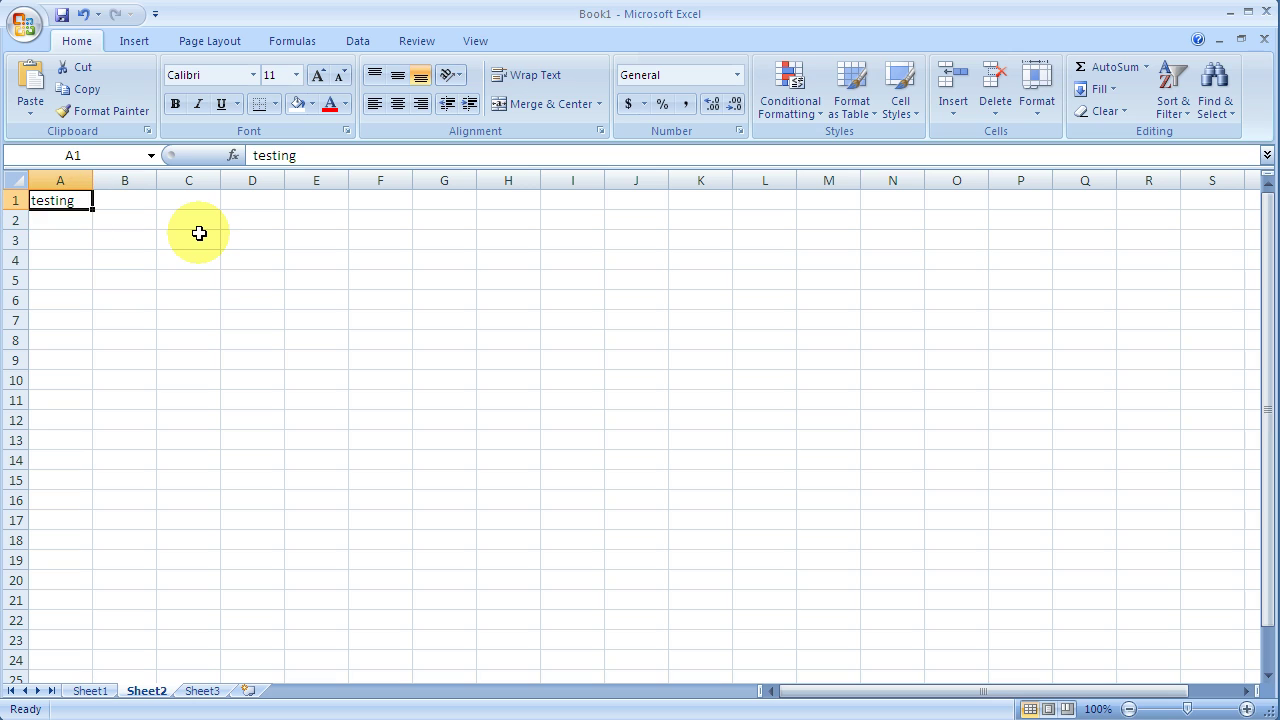
{"action": "type", "text": "fun"}
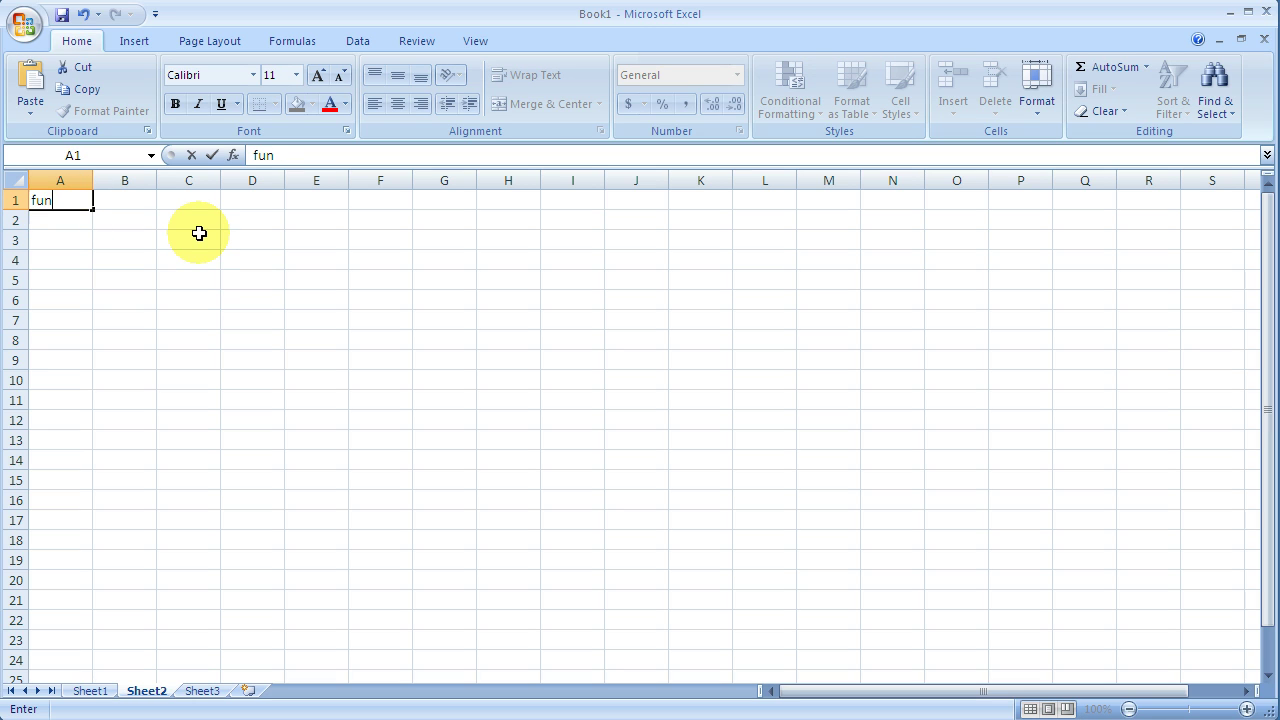
{"action": "key", "text": "Return"}
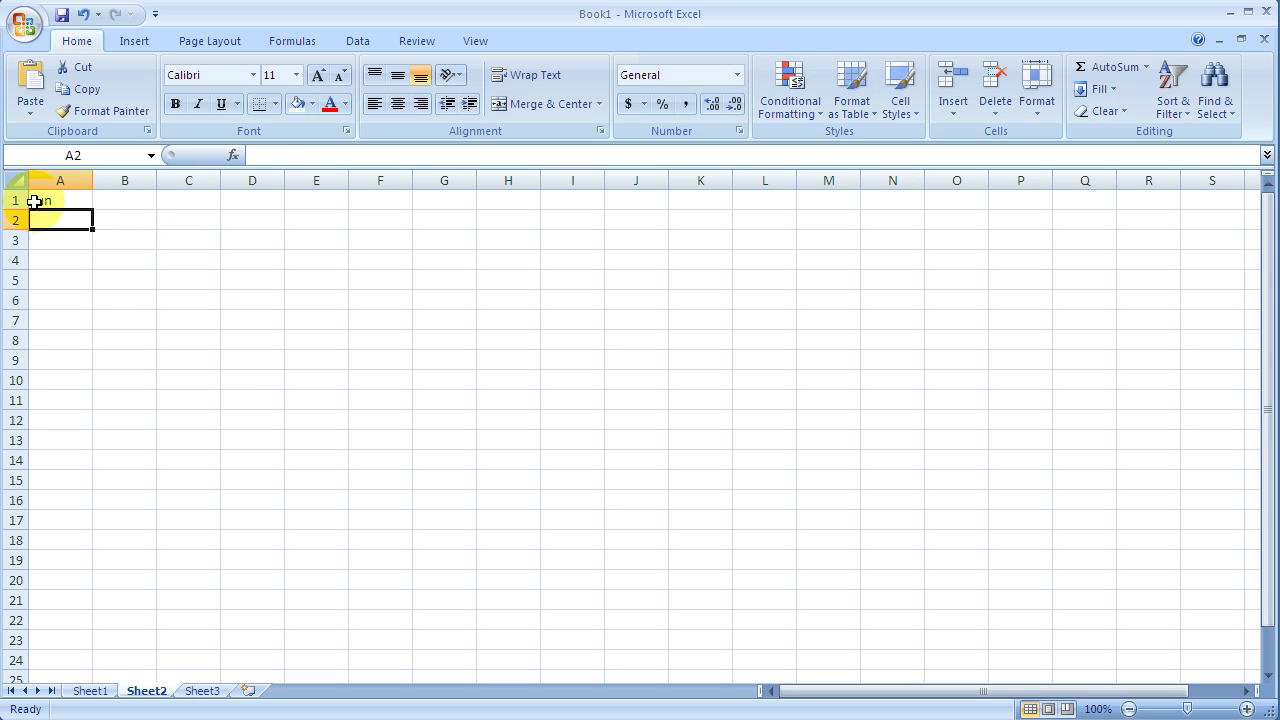
{"action": "left_click", "coordinate": [103, 694]}
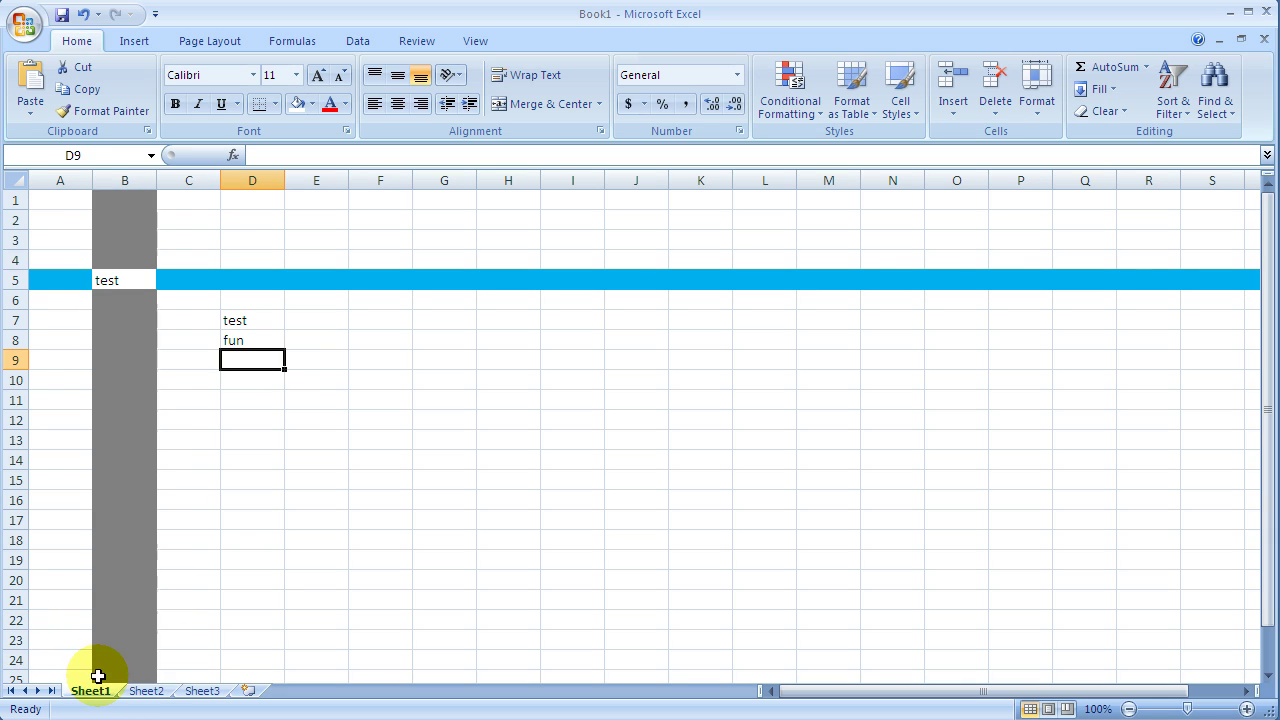
{"action": "left_click", "coordinate": [245, 319]}
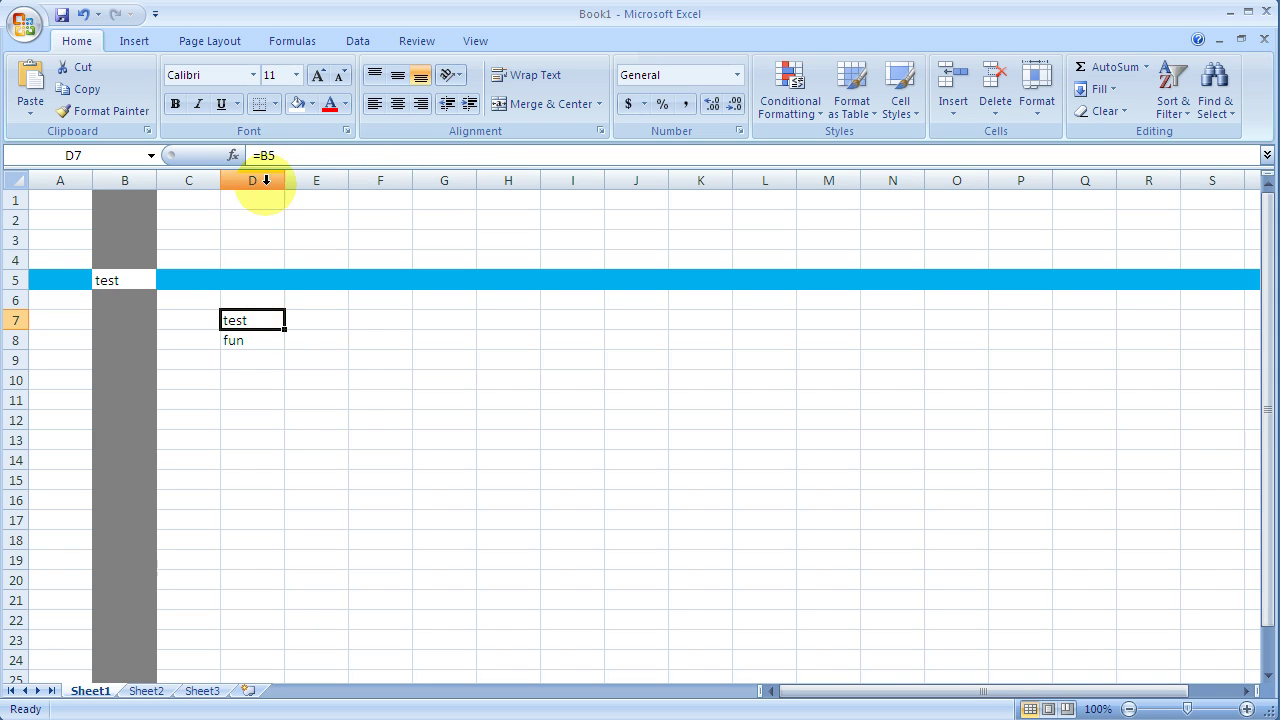
{"action": "left_click", "coordinate": [262, 341]}
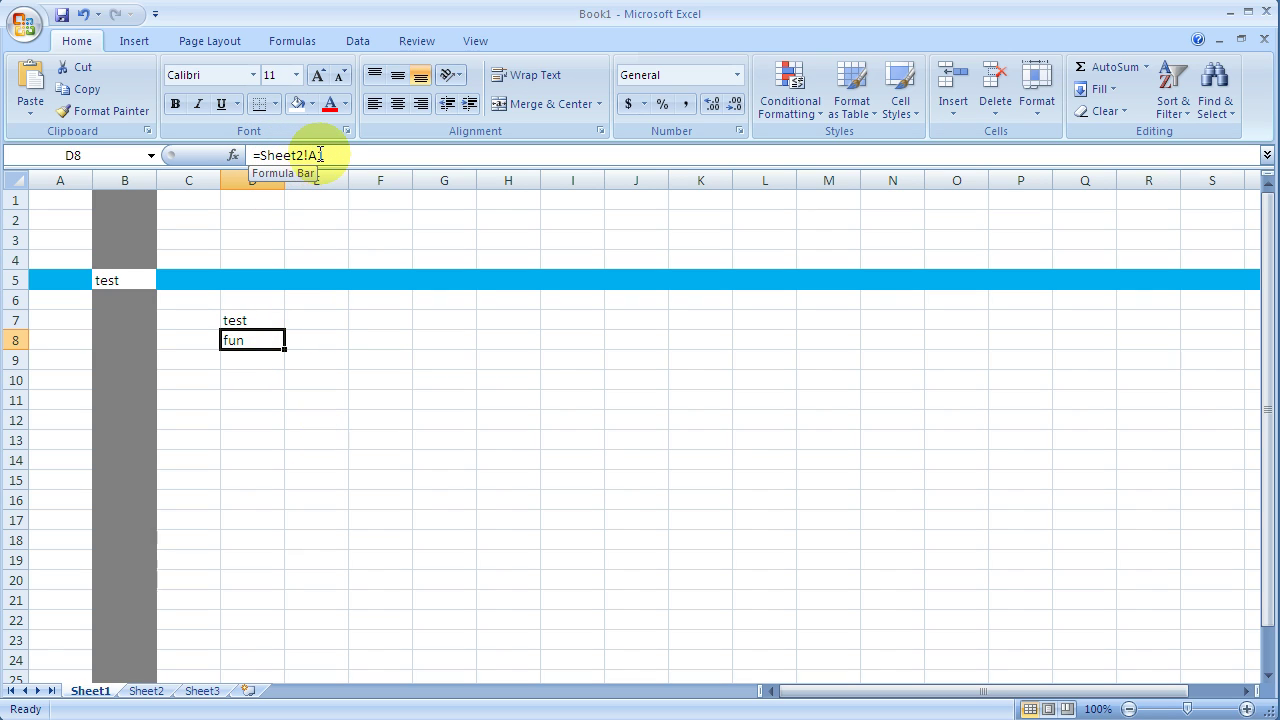
Enter the formula =5+5 in cell D9 of Sheet1
{"action": "left_click", "coordinate": [251, 360]}
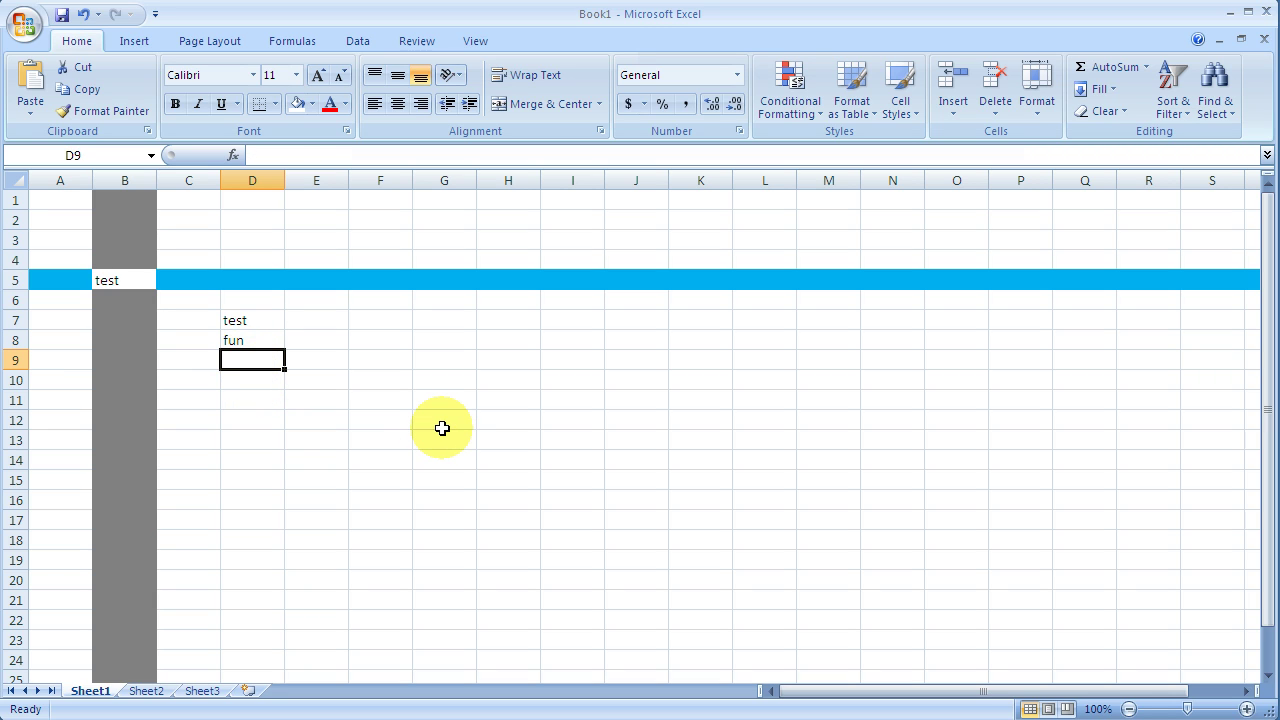
{"action": "type", "text": "="}
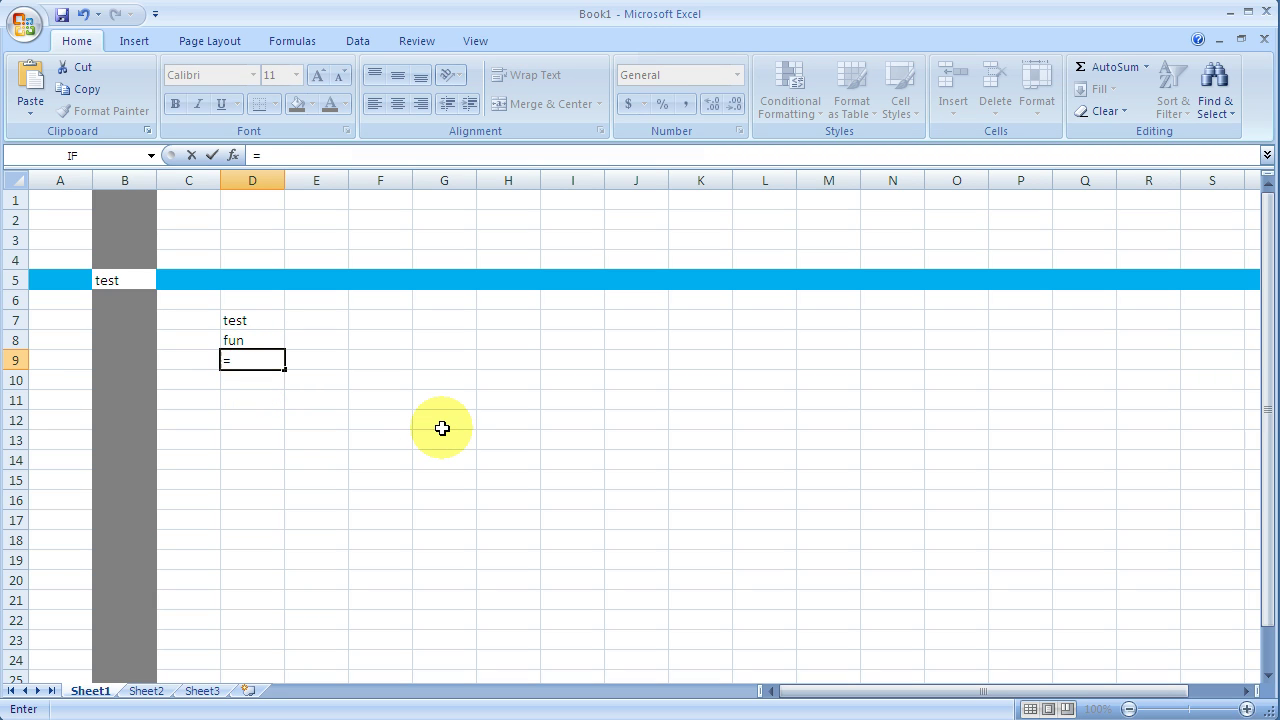
{"action": "type", "text": "5+5"}
{"action": "key", "text": "Return"}
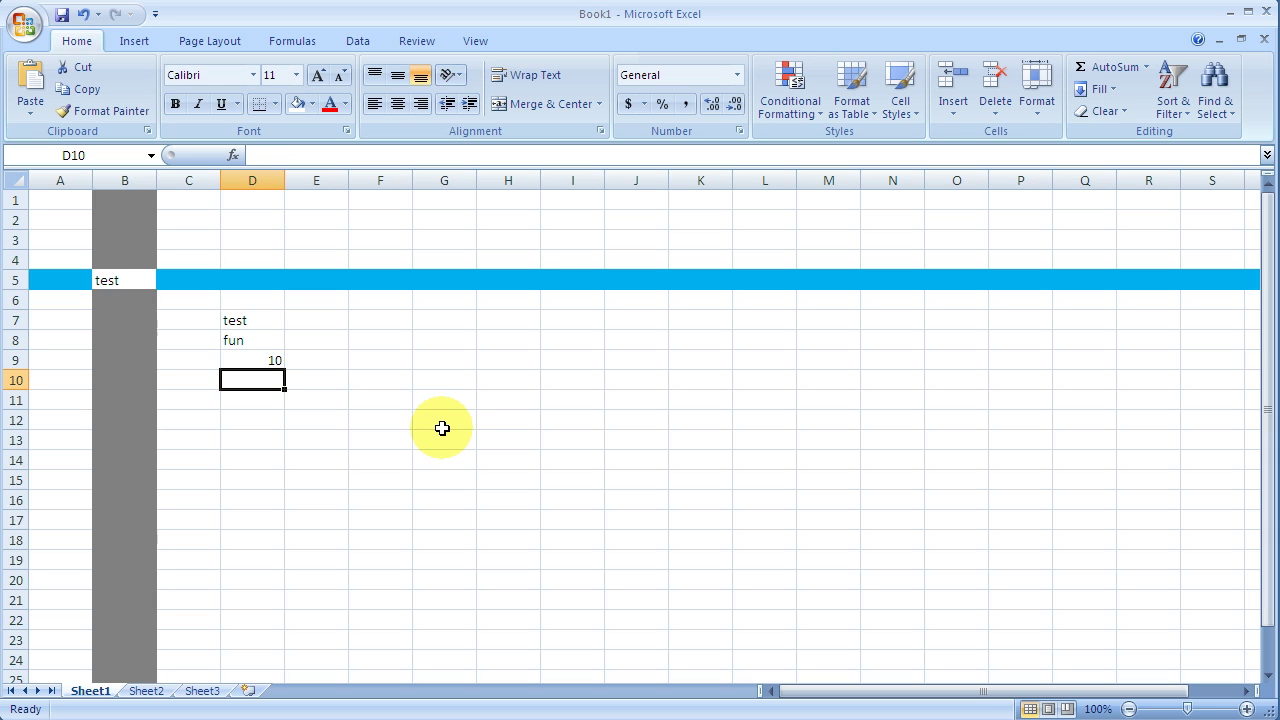